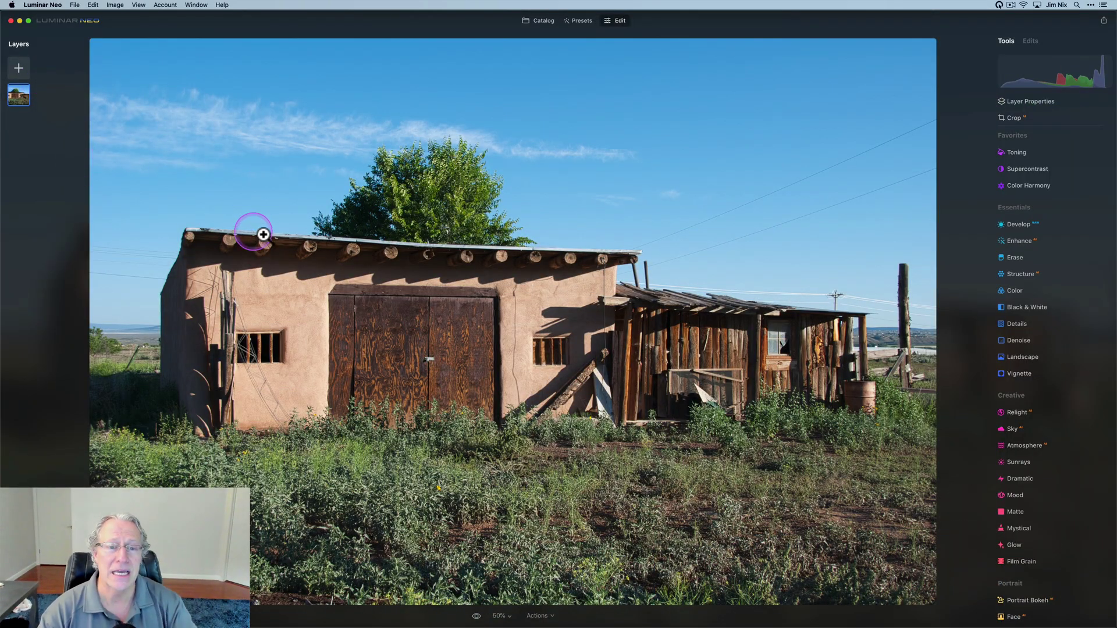
Step: Add a stone-and-rust texture layer from My Images, blended with Overlay at 72 opacity
left_click(20, 69)
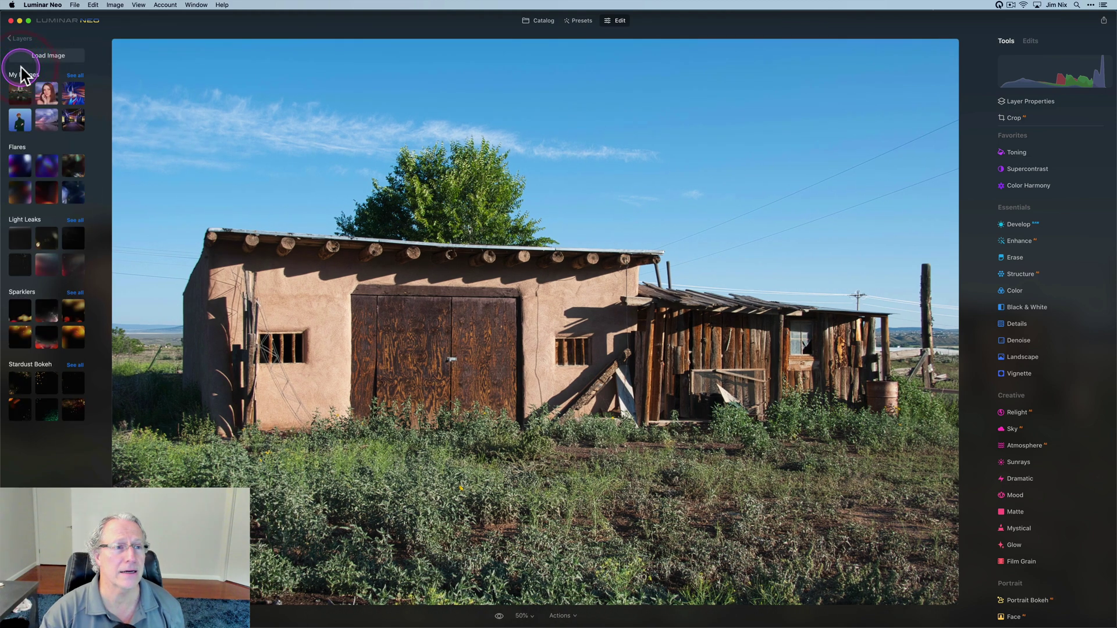
left_click(74, 76)
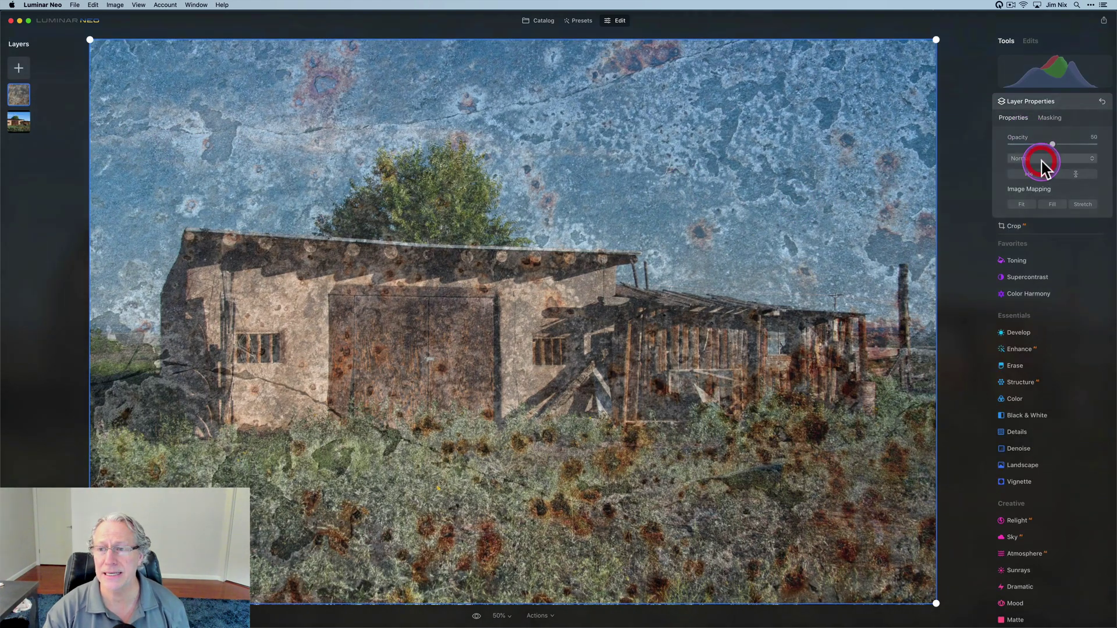
left_click(1043, 160)
left_click(1031, 236)
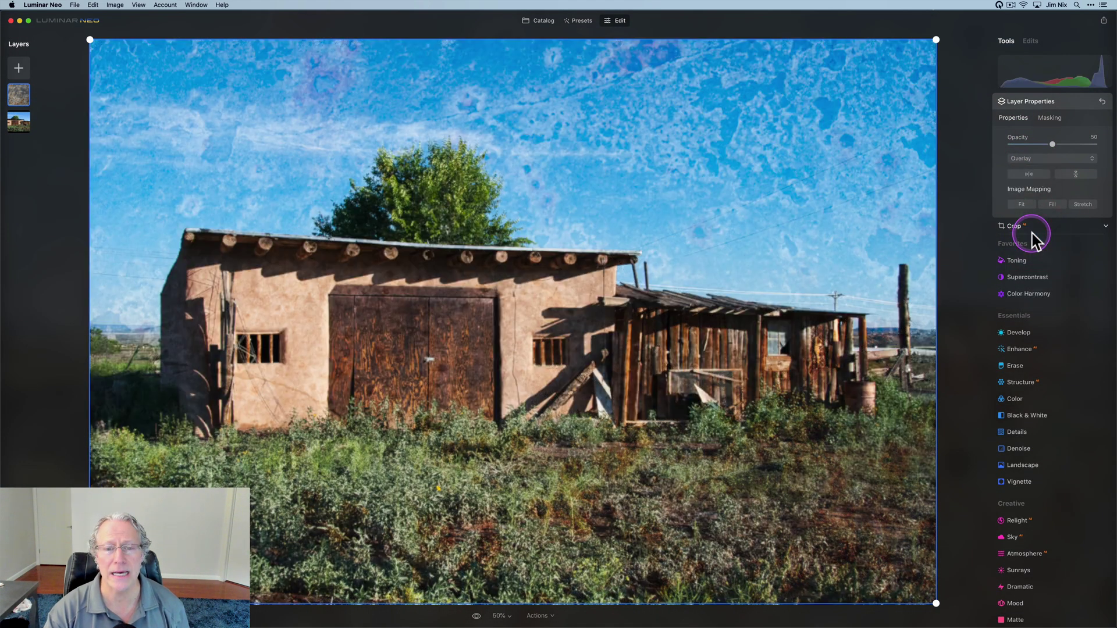
left_click_drag(1053, 144, 1072, 144)
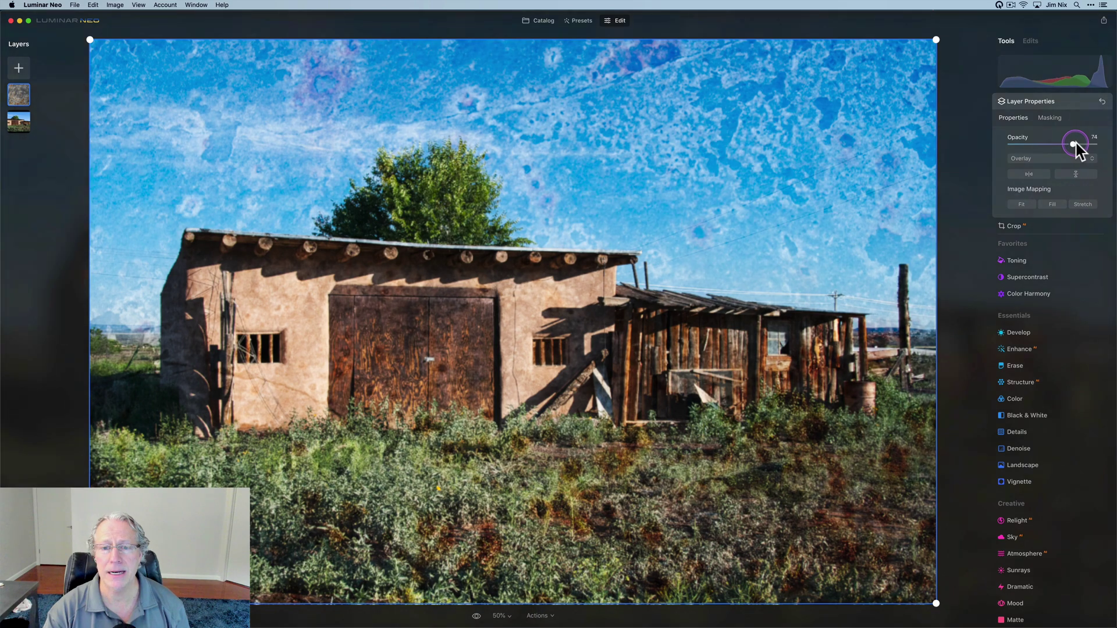
left_click(1074, 144)
Step: Close the layer properties, judge the result, and reselect the top texture layer
left_click(1049, 103)
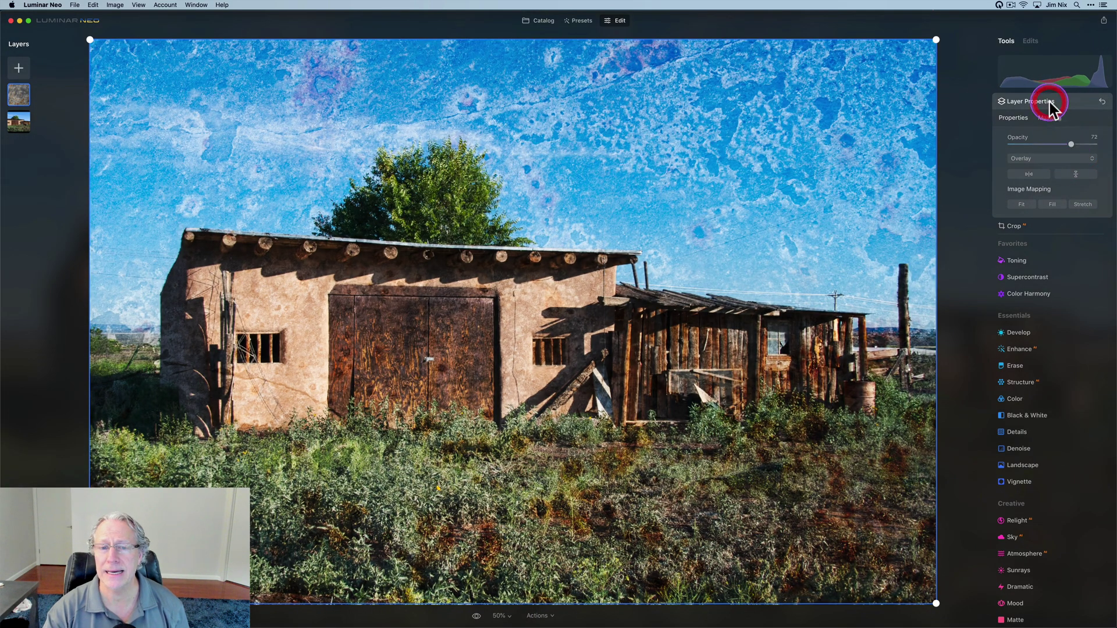
left_click(409, 289)
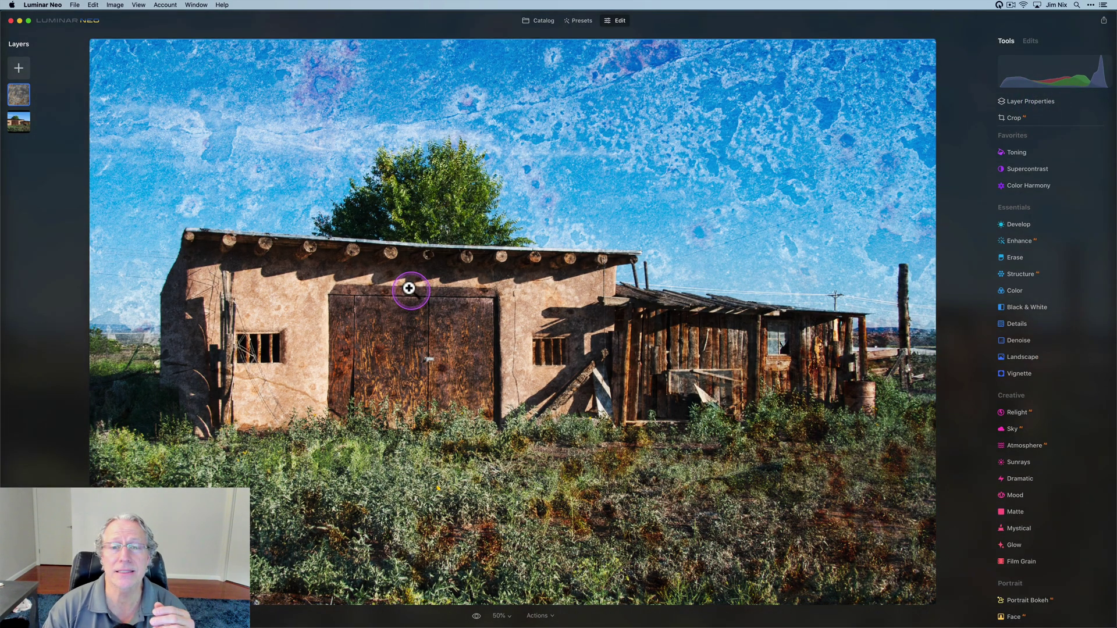
left_click(19, 96)
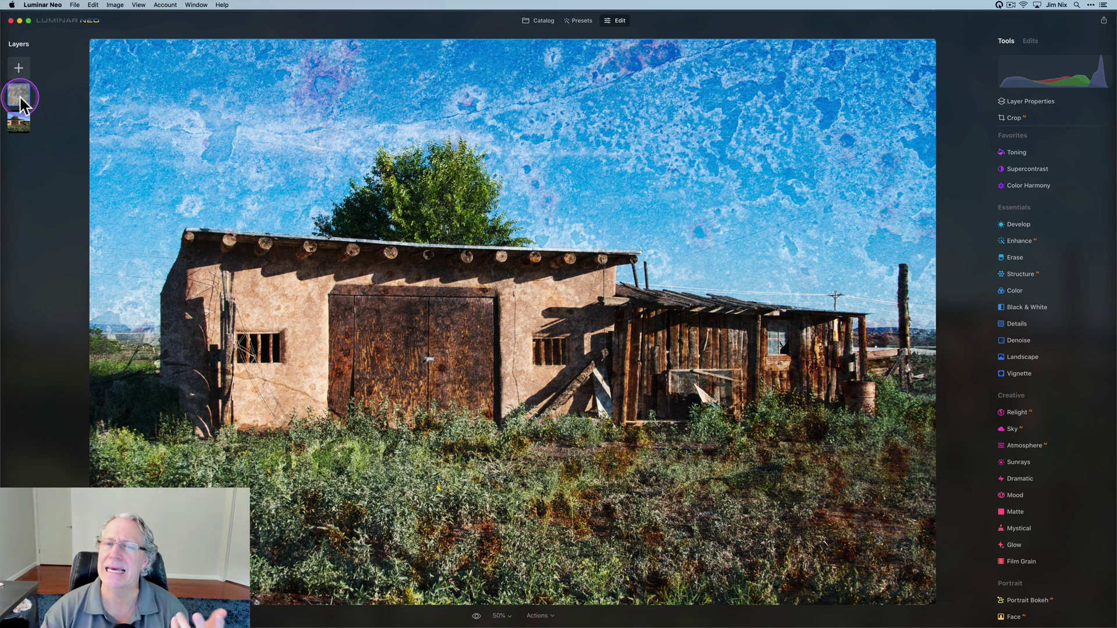
Step: Duplicate the texture layer and fade the copy's Overlay opacity down to 14
right_click(21, 103)
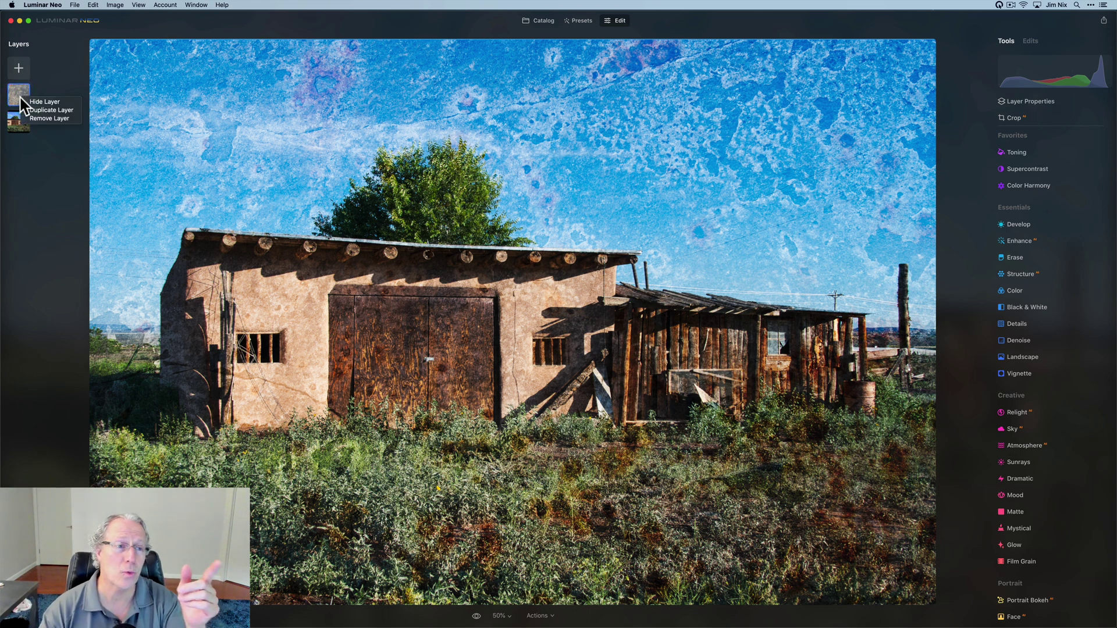
left_click(43, 108)
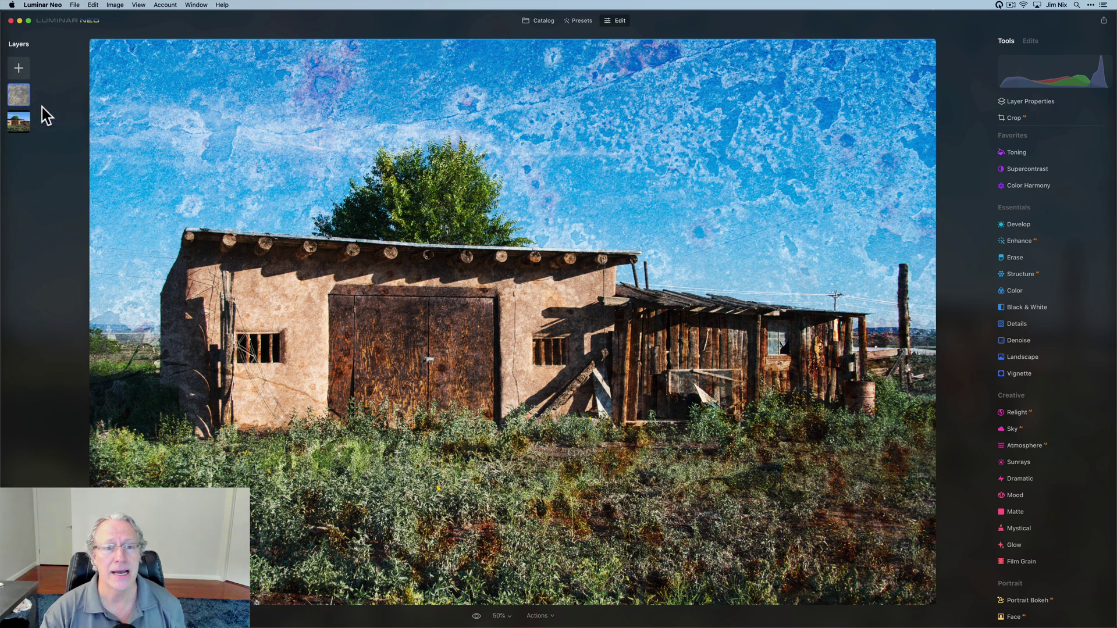
left_click(440, 259)
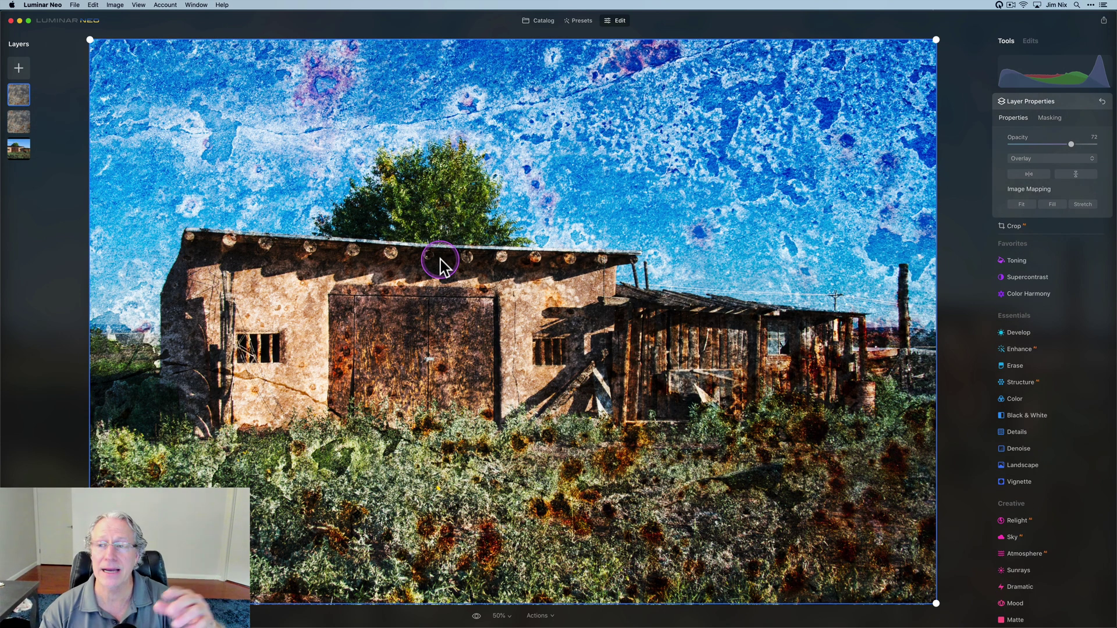
left_click(832, 142)
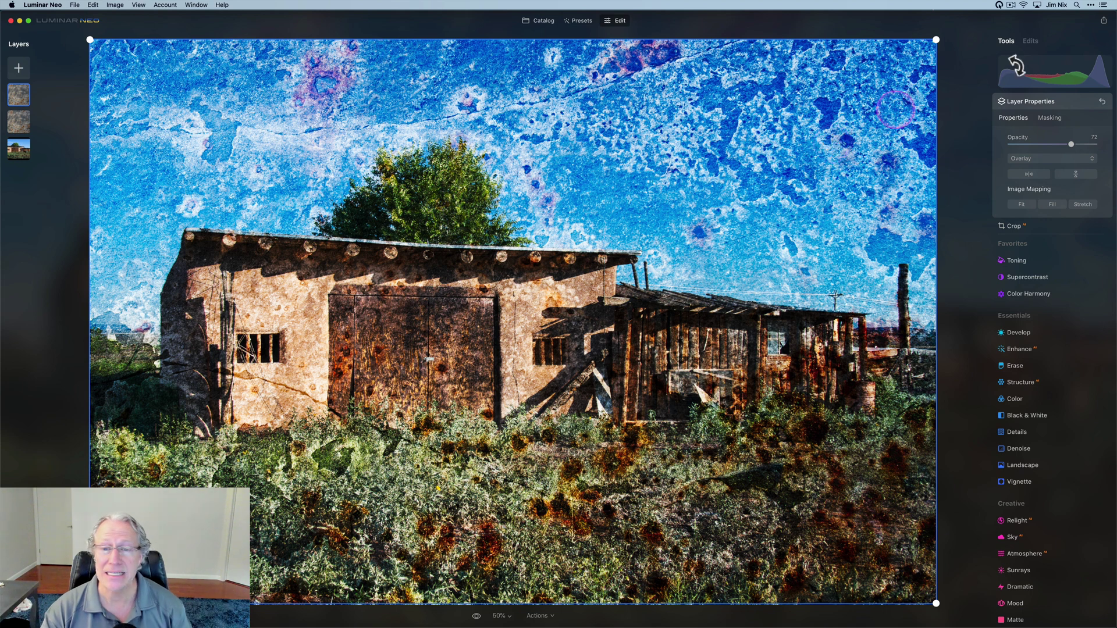
left_click(1019, 143)
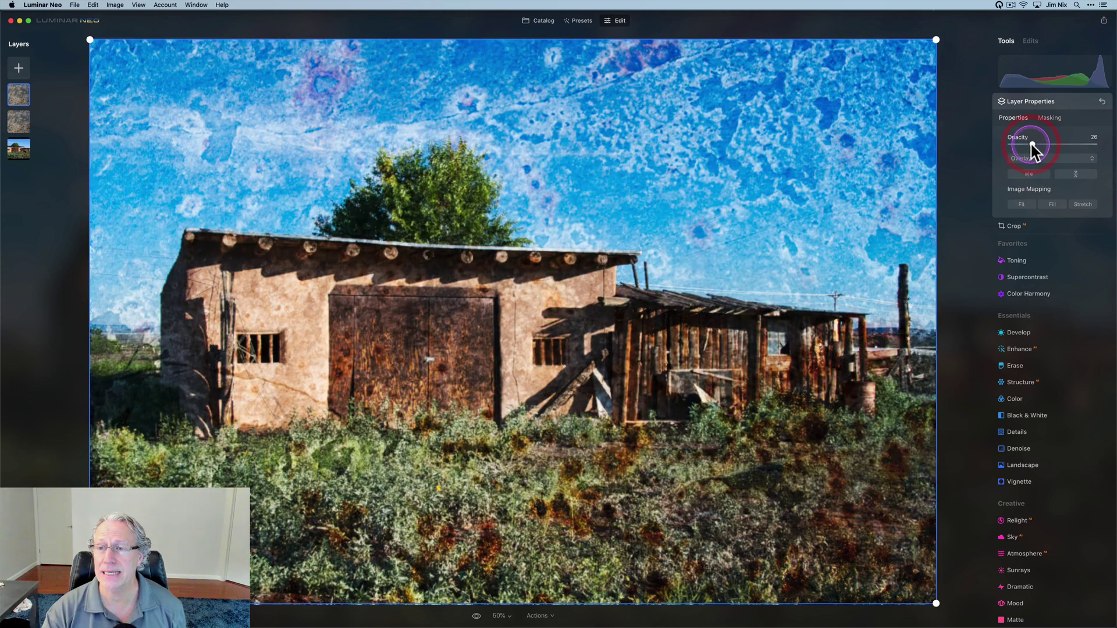
left_click_drag(1032, 145, 1022, 146)
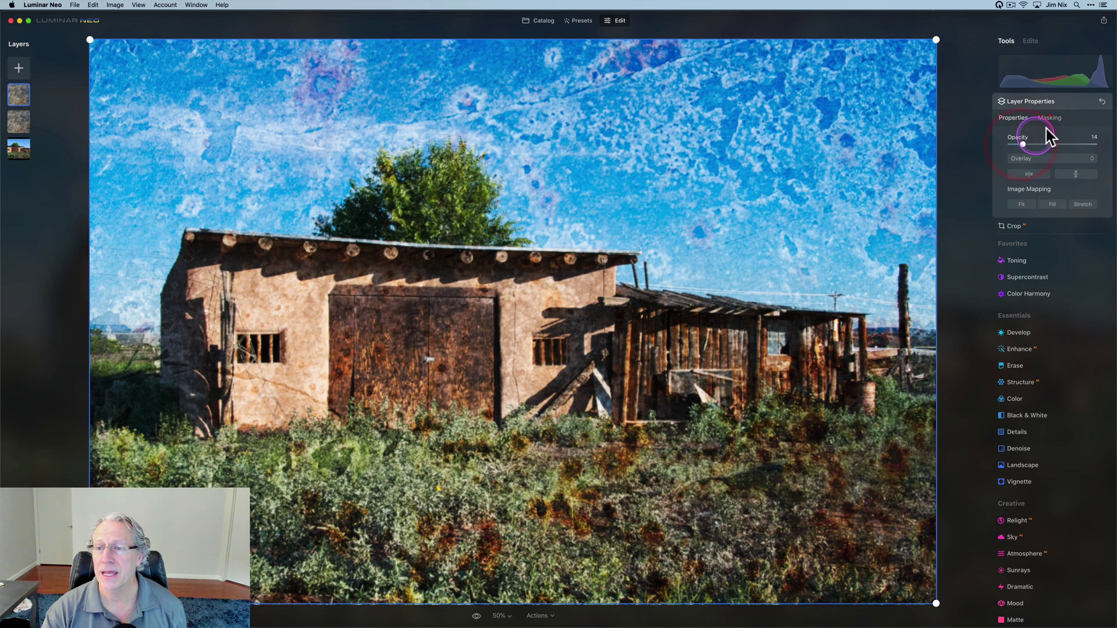
Step: Mask the duplicate texture with a linear gradient over the building and ease its opacity to 12
left_click(1050, 119)
left_click(1034, 154)
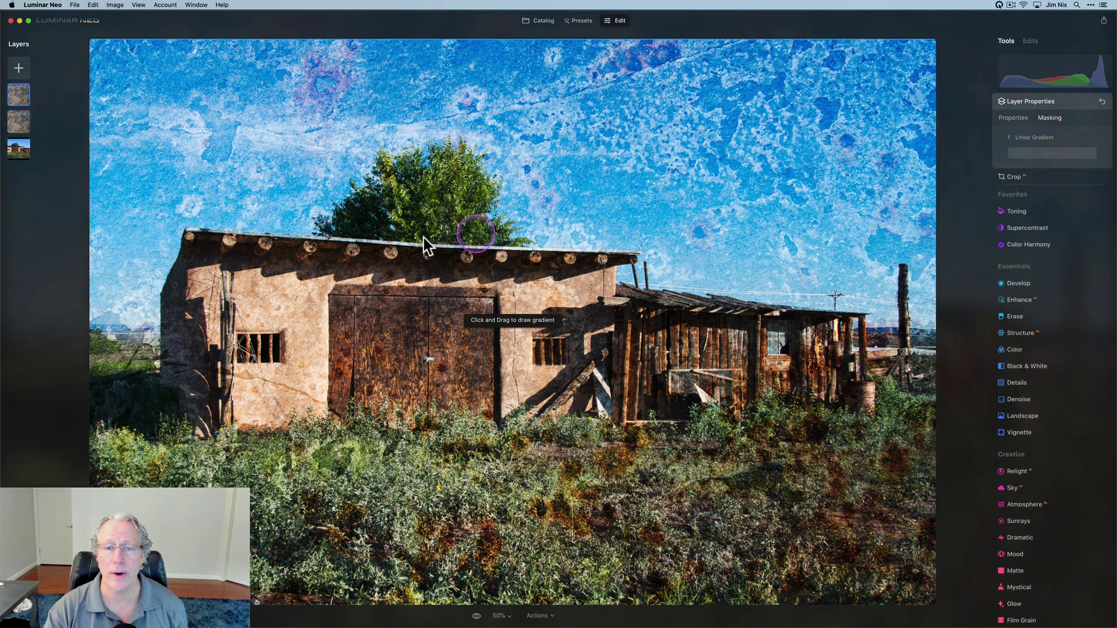
left_click_drag(526, 226, 517, 389)
mouse_move(987, 160)
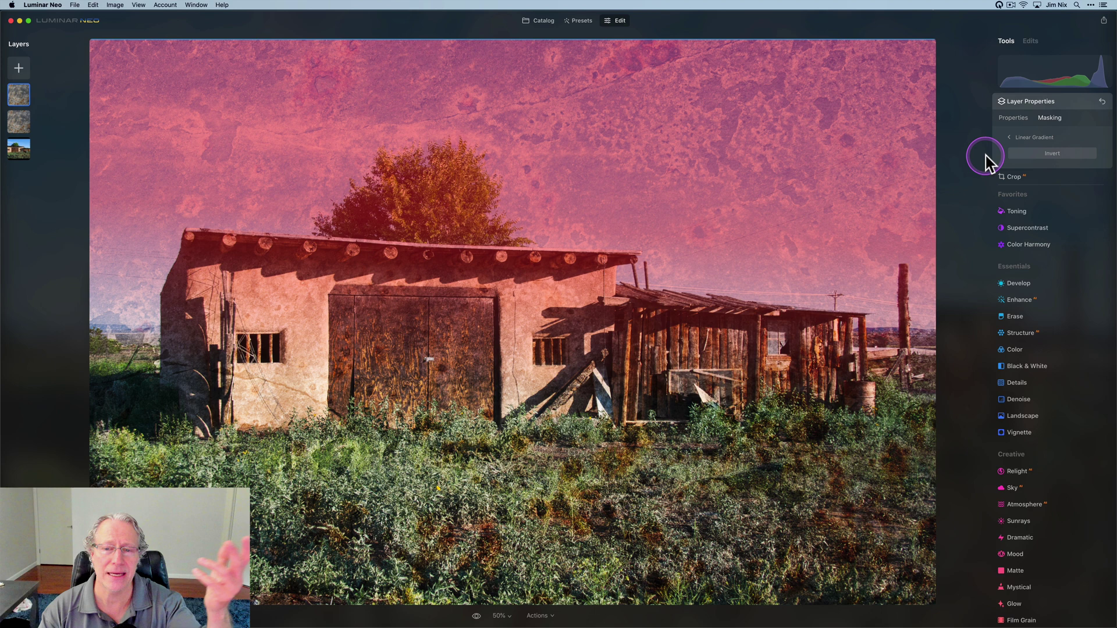
left_click(1011, 118)
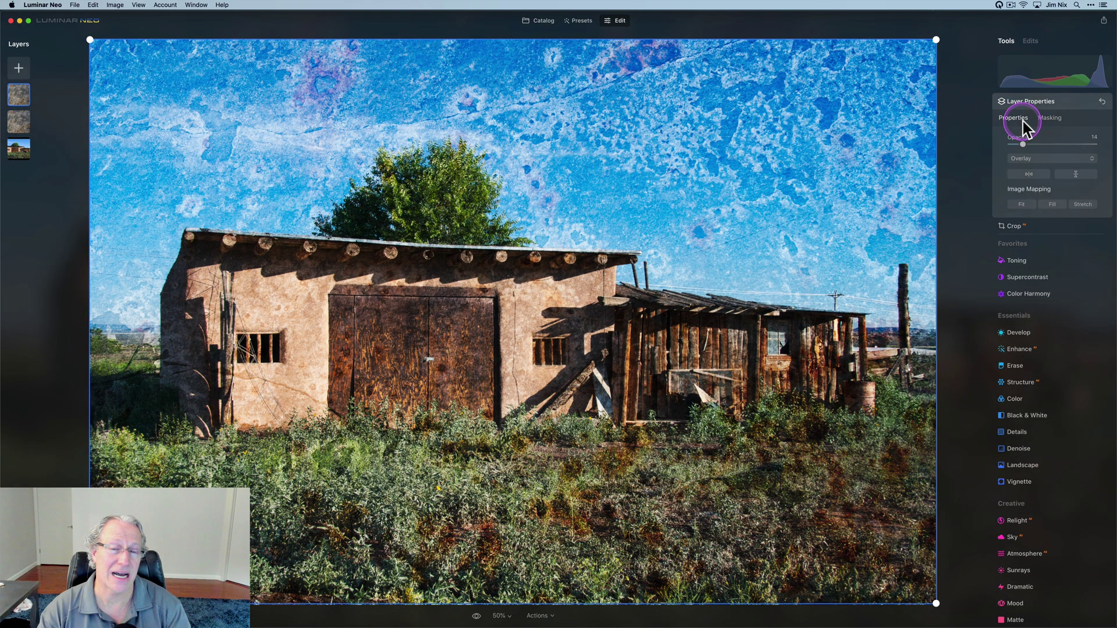
left_click_drag(1022, 144, 1015, 143)
left_click(1045, 102)
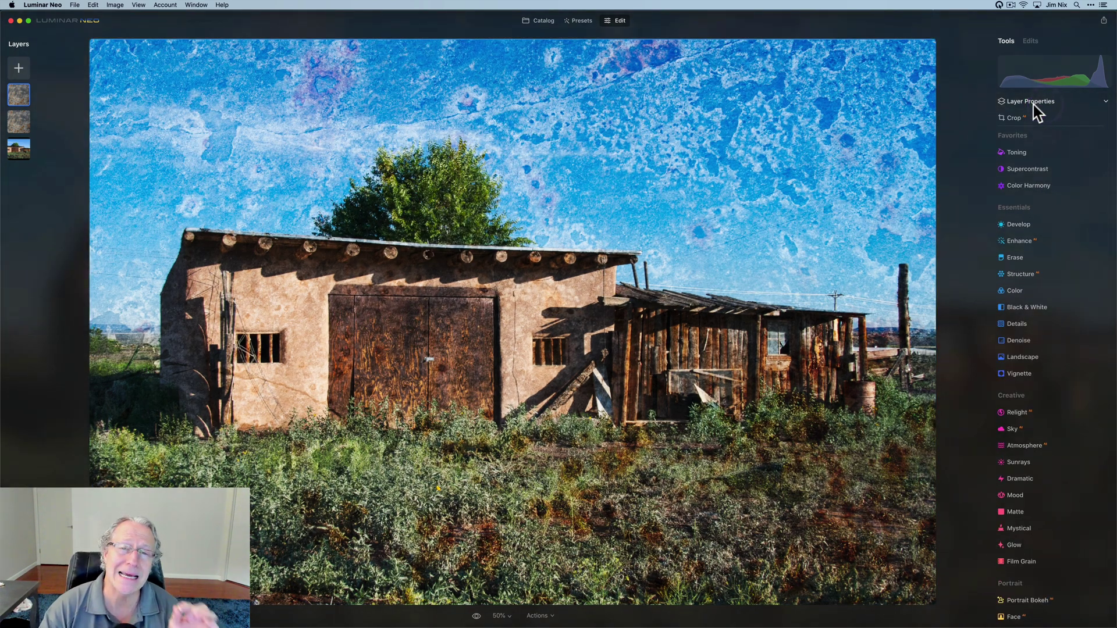
left_click(55, 5)
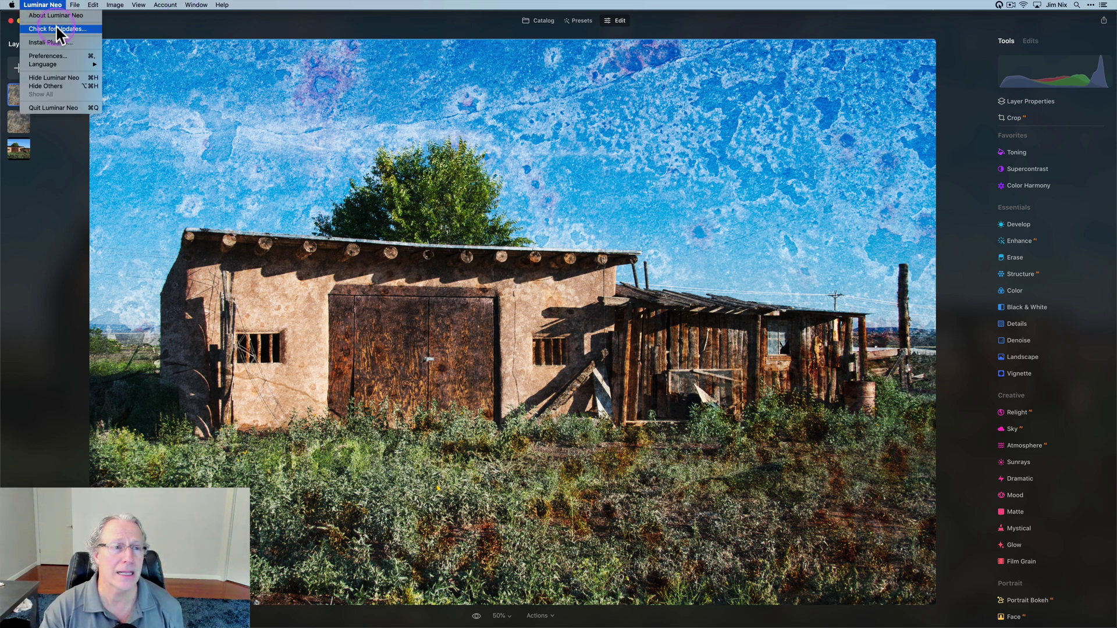
left_click(55, 27)
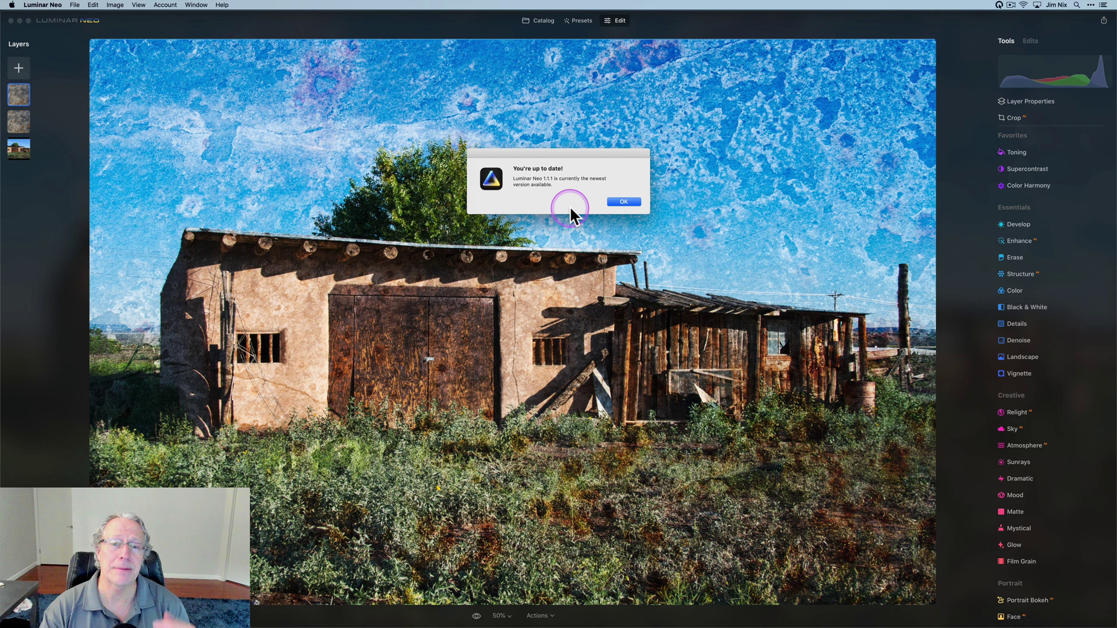
left_click(621, 202)
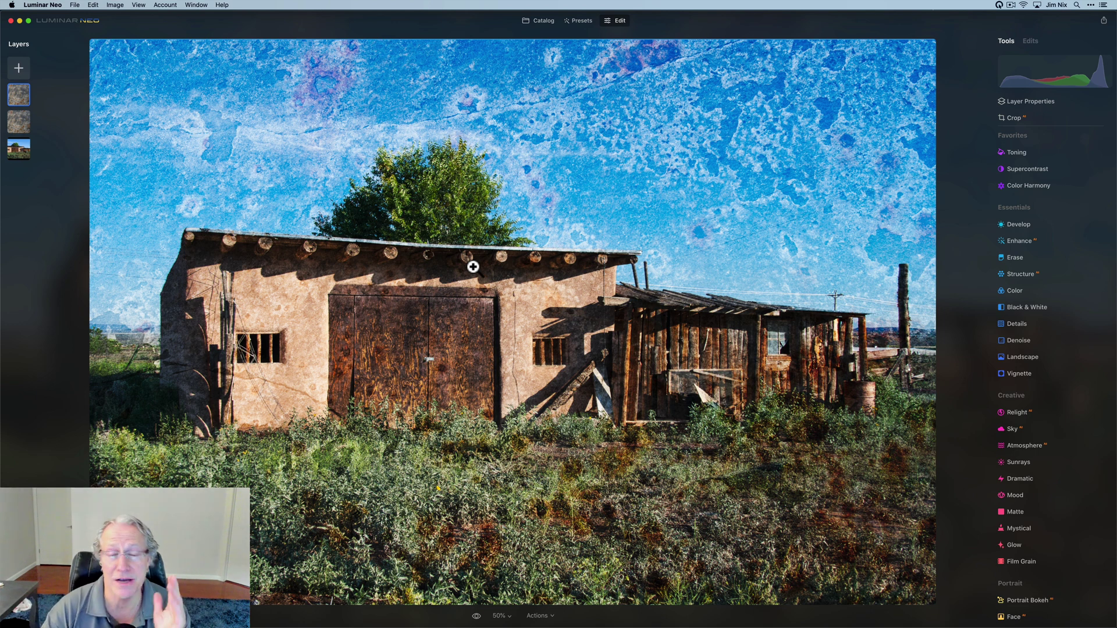
Step: Open the fireworks photo from the catalog and inspect it at 100% before returning to fit view
left_click(583, 186)
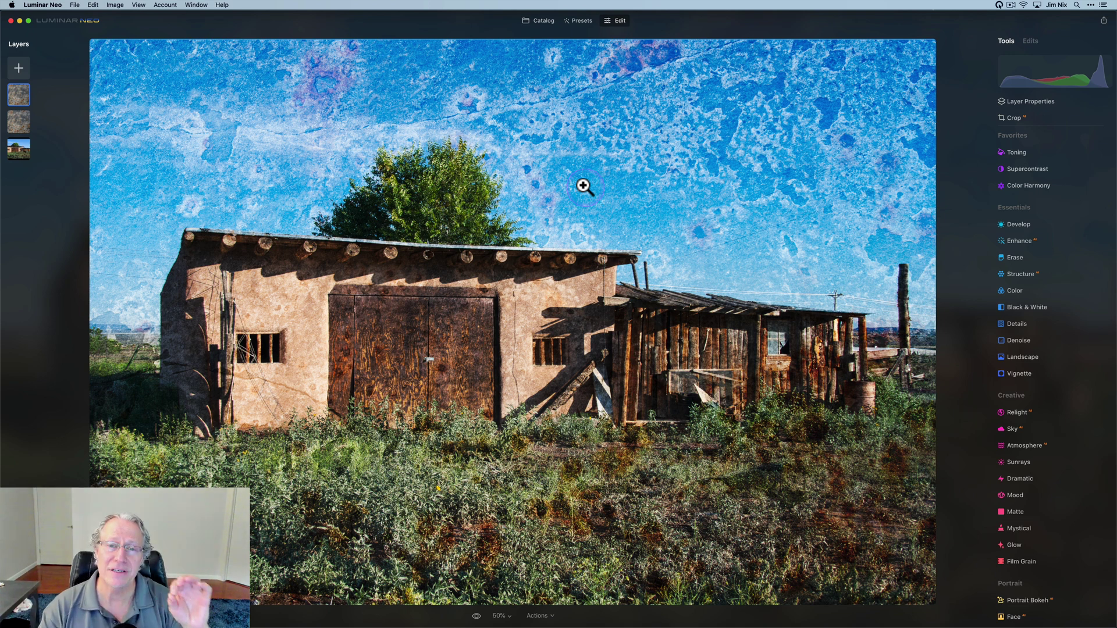
left_click(526, 23)
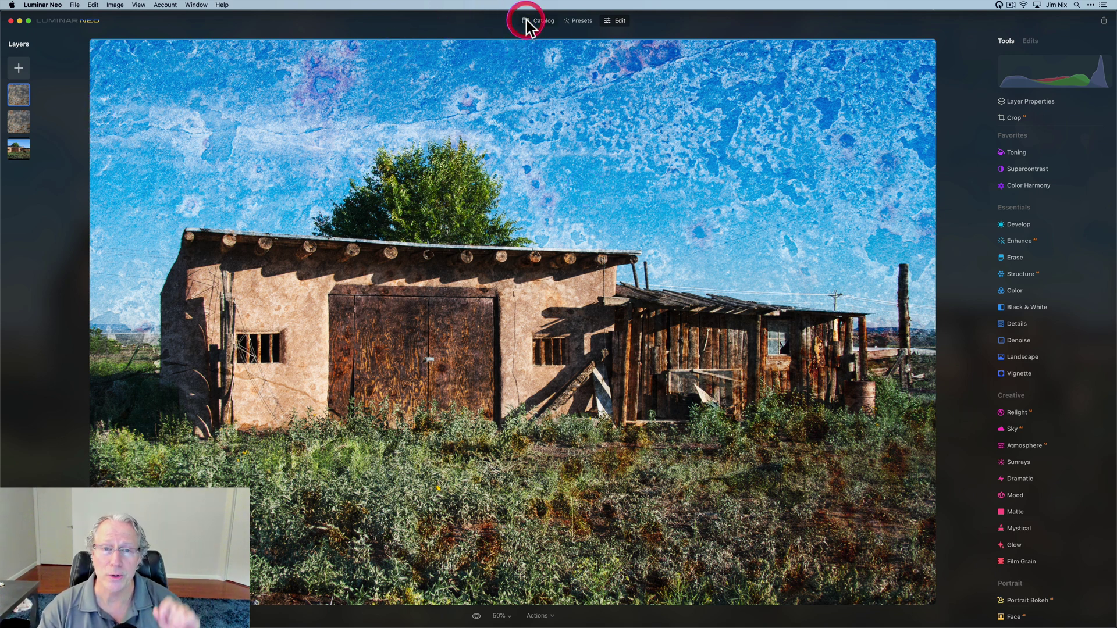
left_click(466, 405)
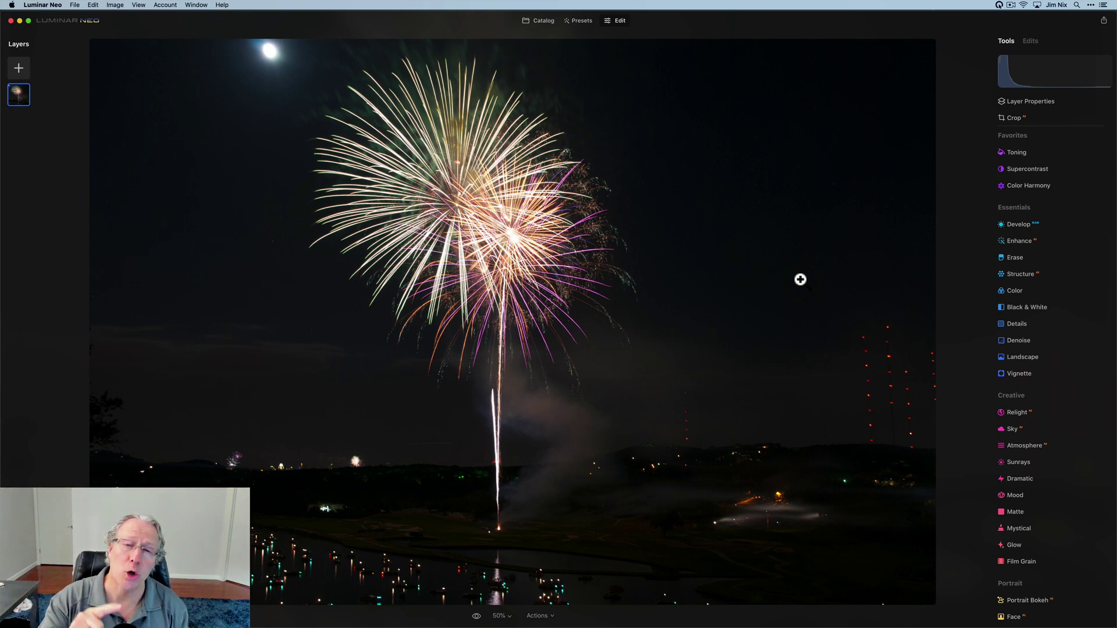
left_click(559, 431)
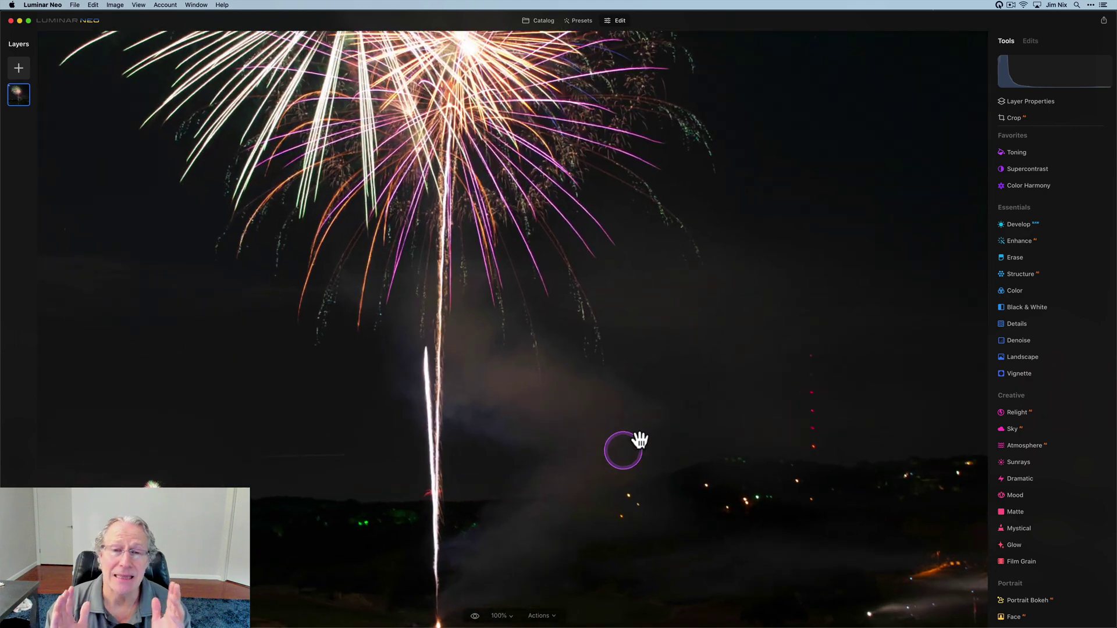
left_click(575, 450)
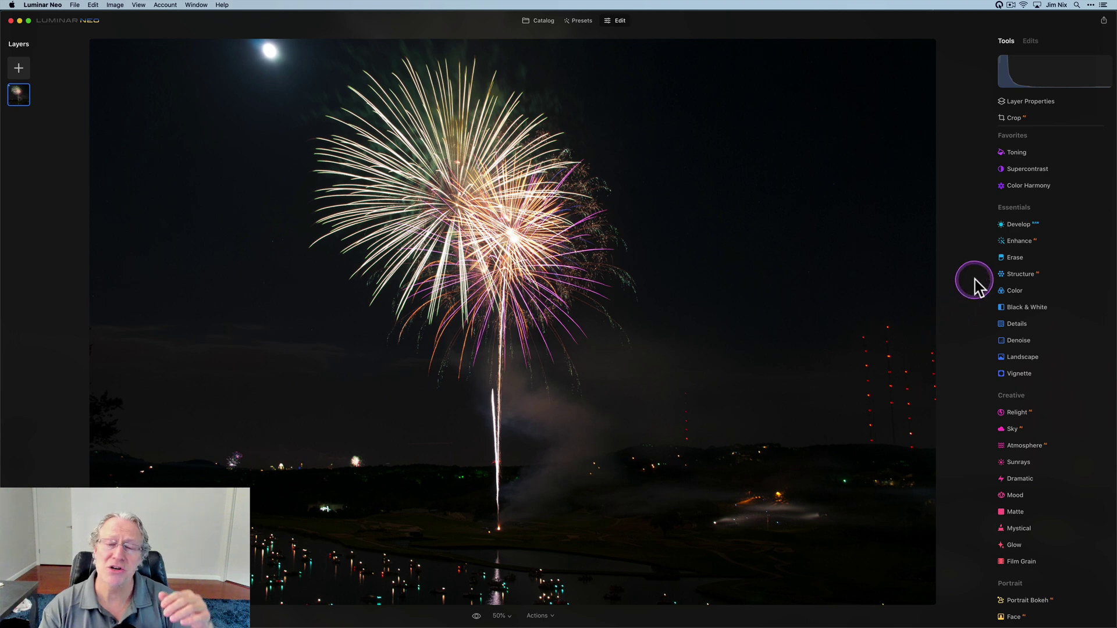
Step: In Develop Light, set Exposure 0.55, Smart Contrast 3, Highlights -48 and Shadows 9
left_click(1019, 226)
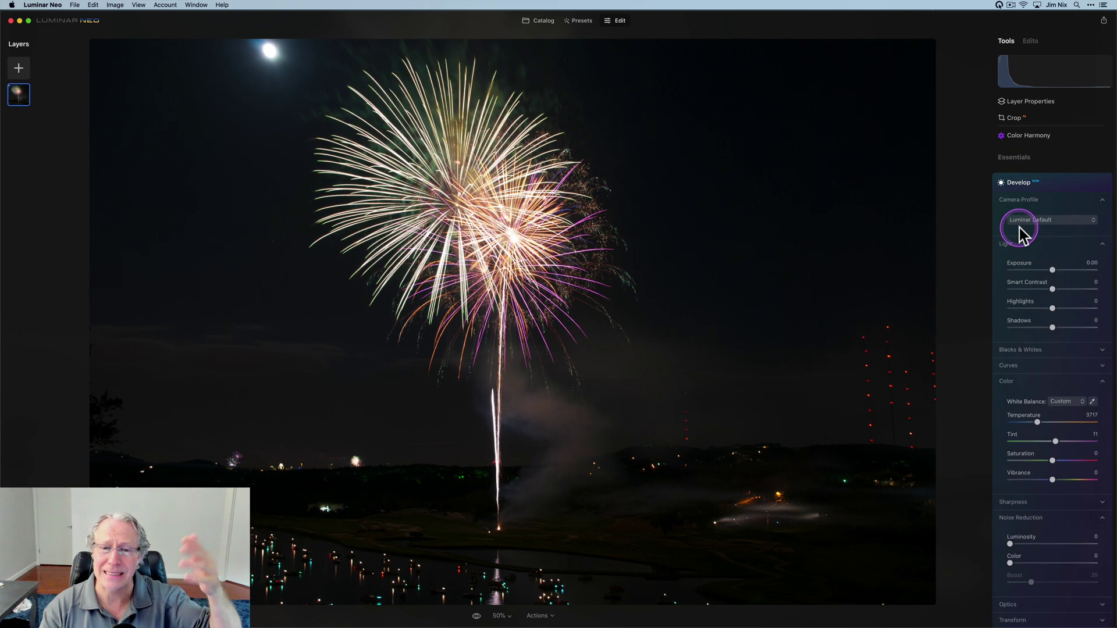
left_click(1053, 270)
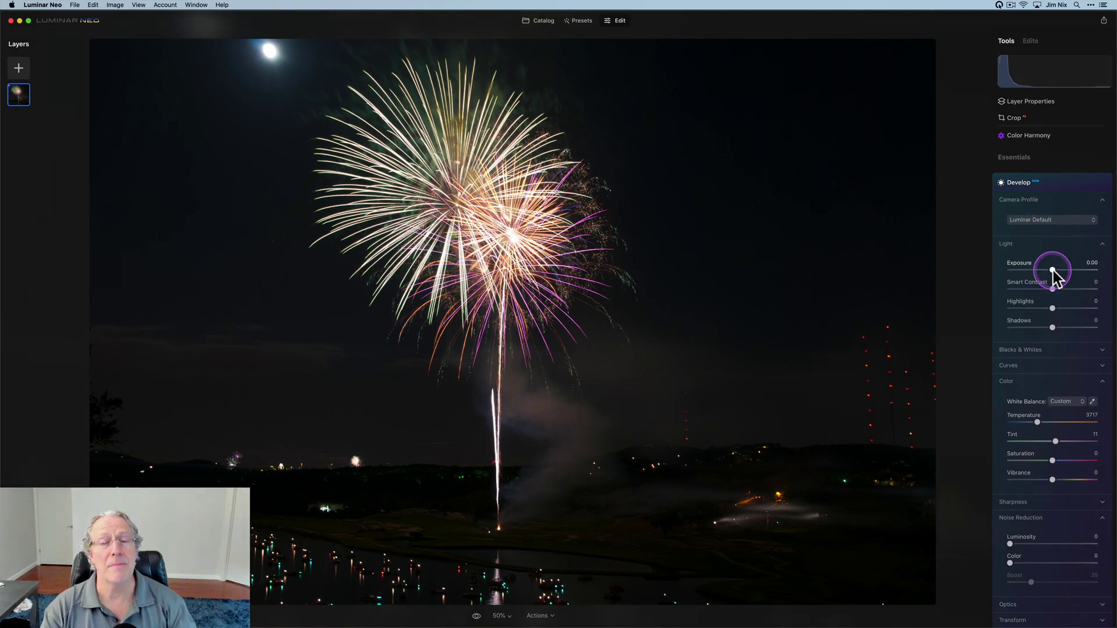
left_click_drag(1053, 271, 1058, 270)
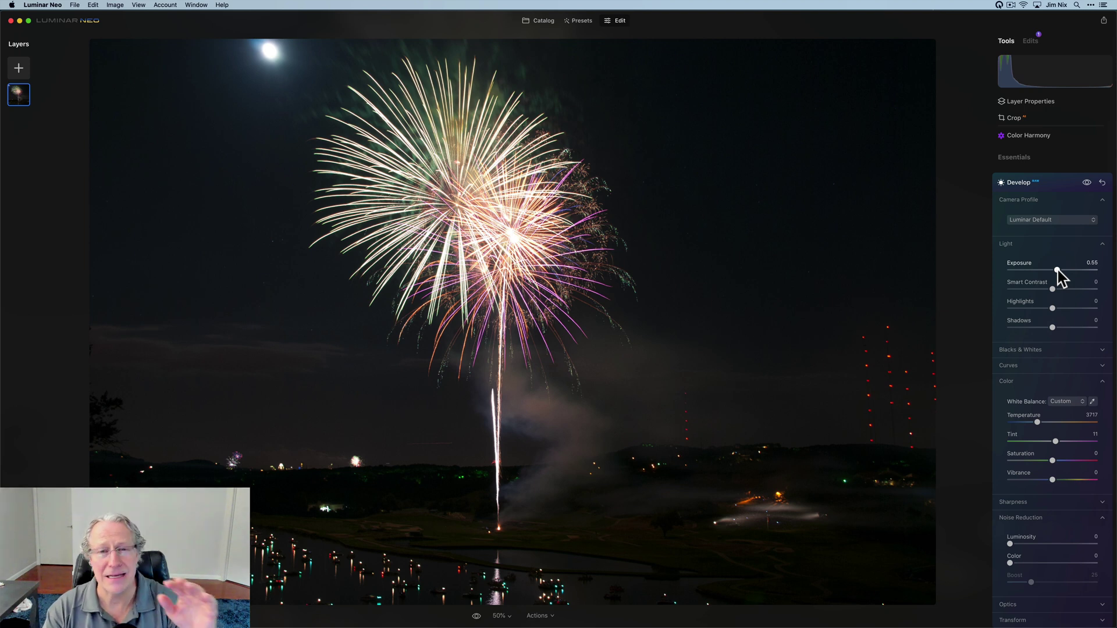
left_click_drag(1052, 289, 1031, 309)
left_click(1050, 307)
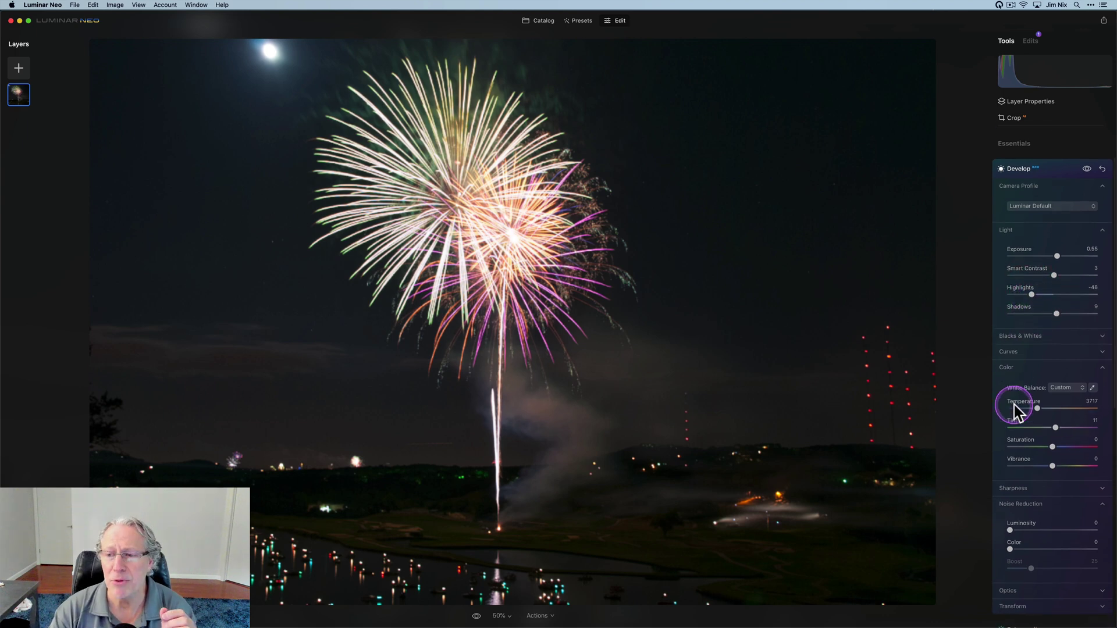
scroll(1014, 405, "down", 2)
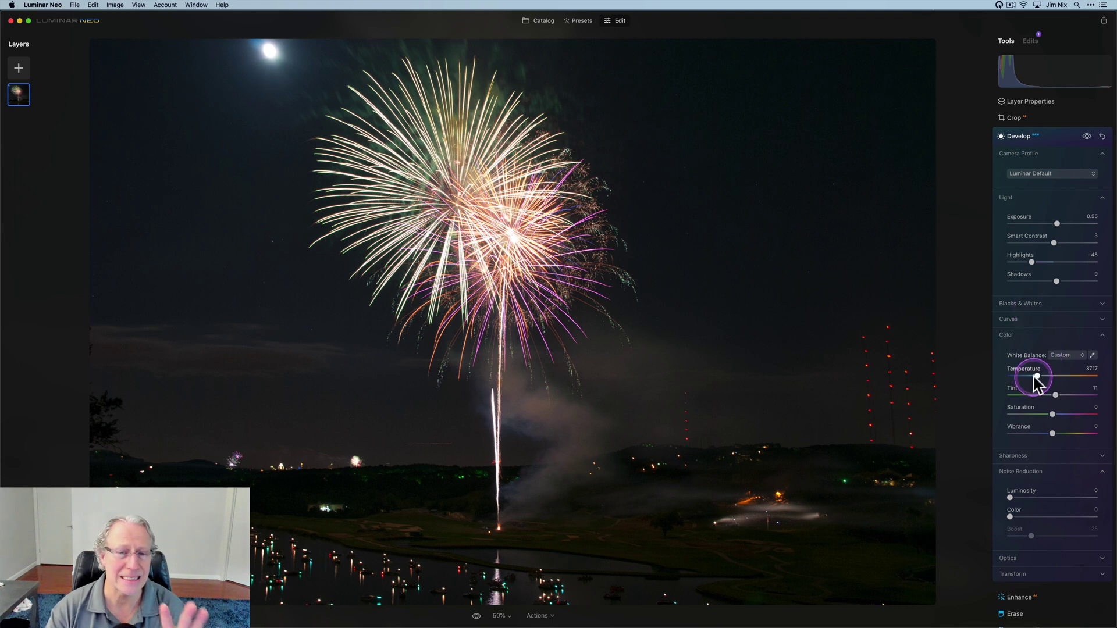
Step: Cool the white balance to Temperature 3350 with Tint 24, Saturation 7 and Vibrance 15
left_click_drag(1034, 377, 1030, 376)
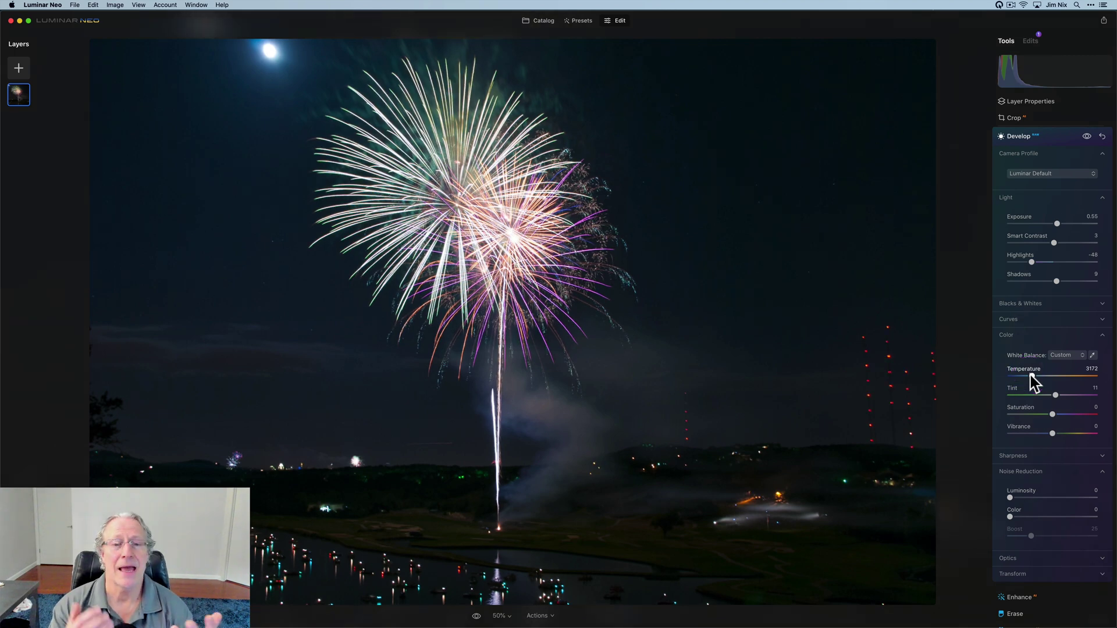
double_click(1031, 376)
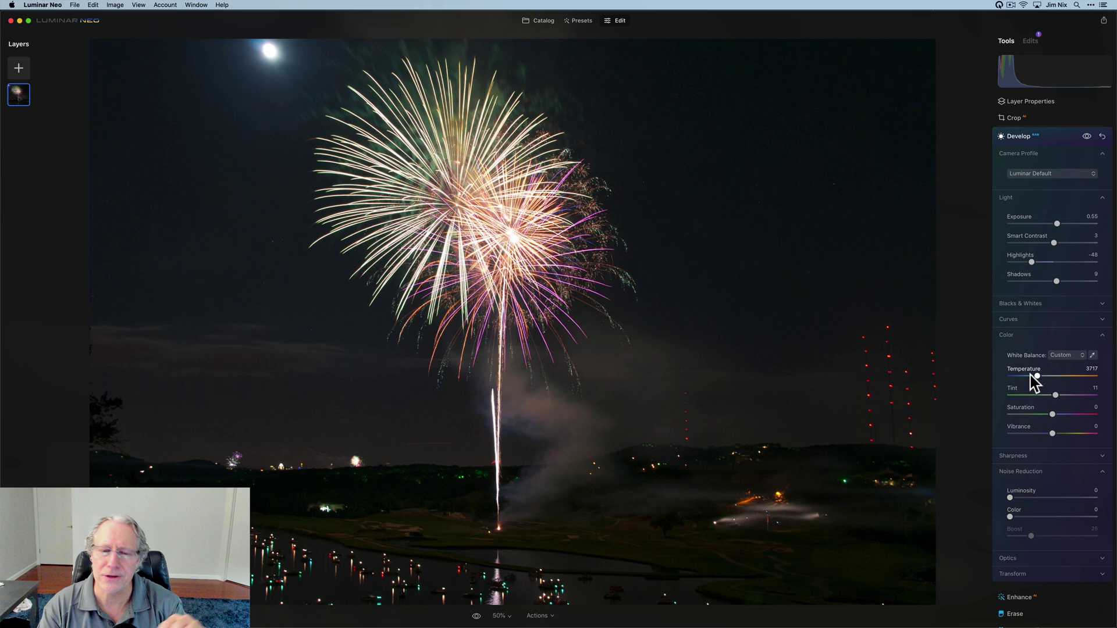
left_click_drag(1032, 377, 1059, 436)
left_click(1053, 434)
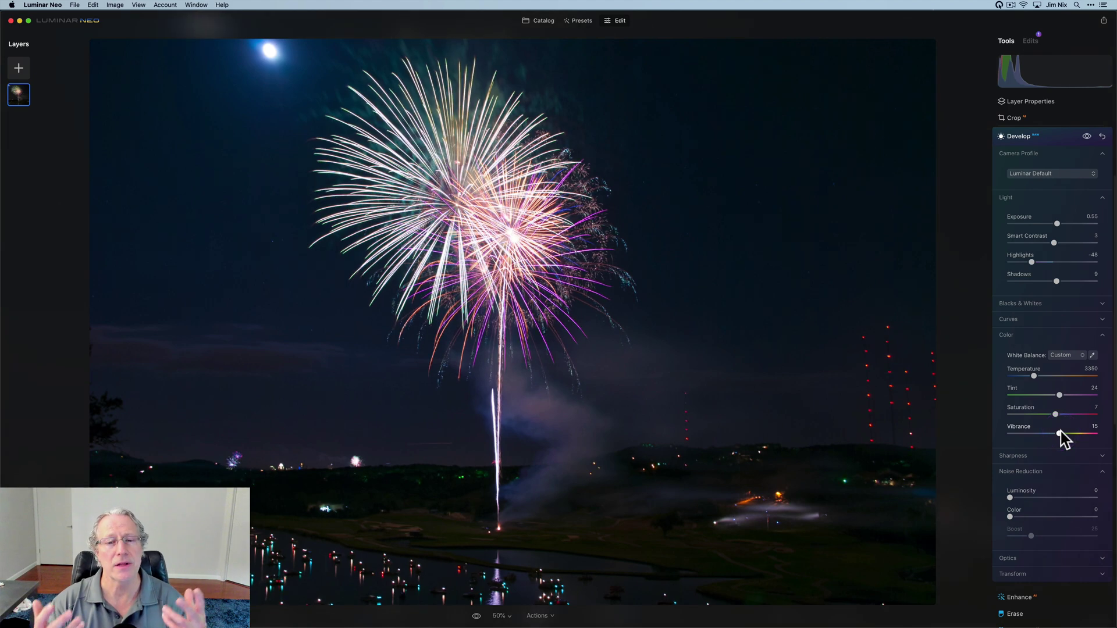
scroll(1060, 437, "down", 2)
left_click(693, 349)
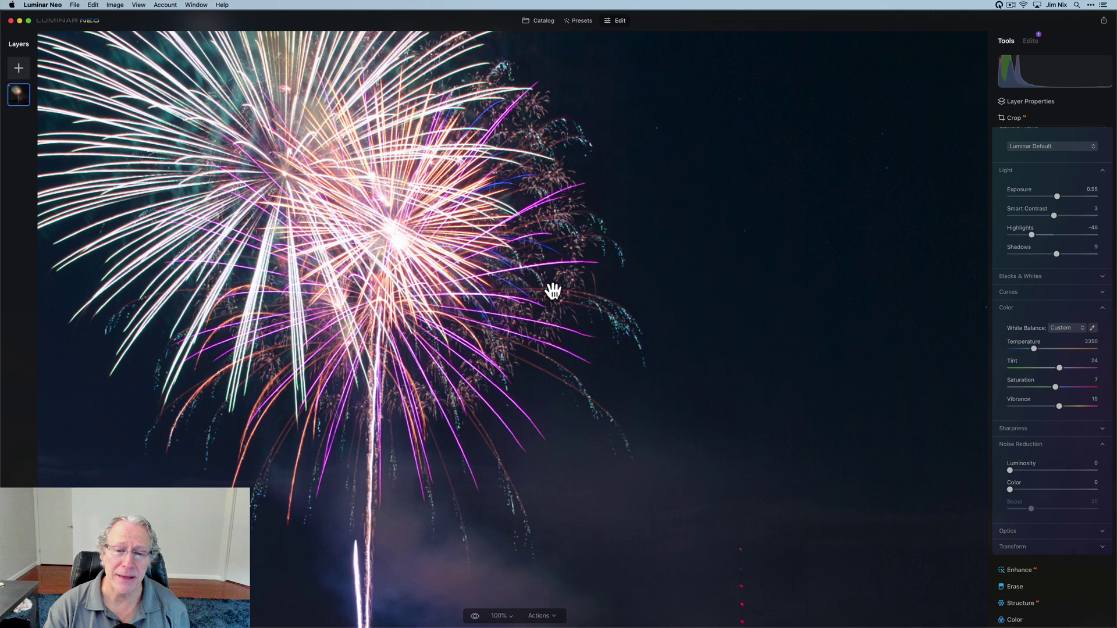
left_click_drag(552, 290, 825, 401)
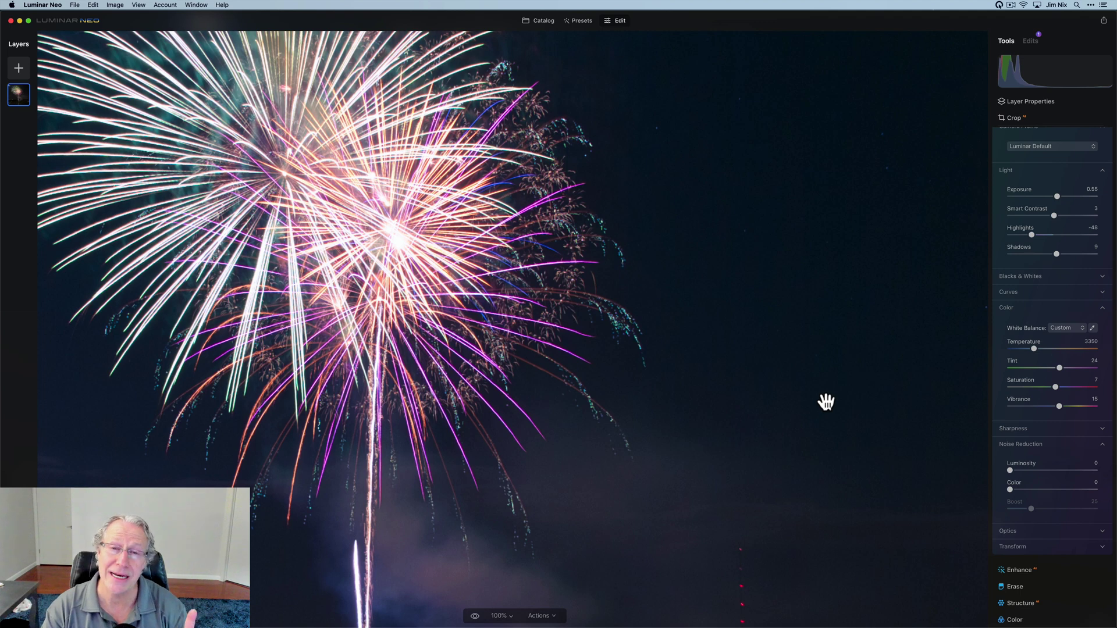
Step: Raise Luminosity noise reduction to 45 with Boost 25, then zoom back to fit view
left_click(1045, 470)
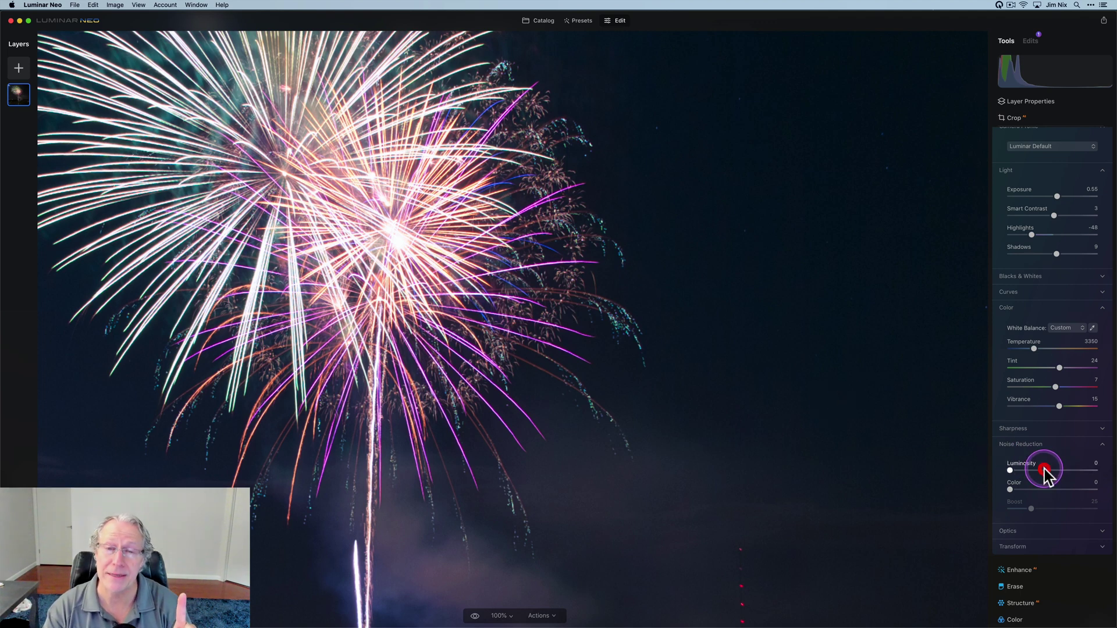
left_click(1047, 470)
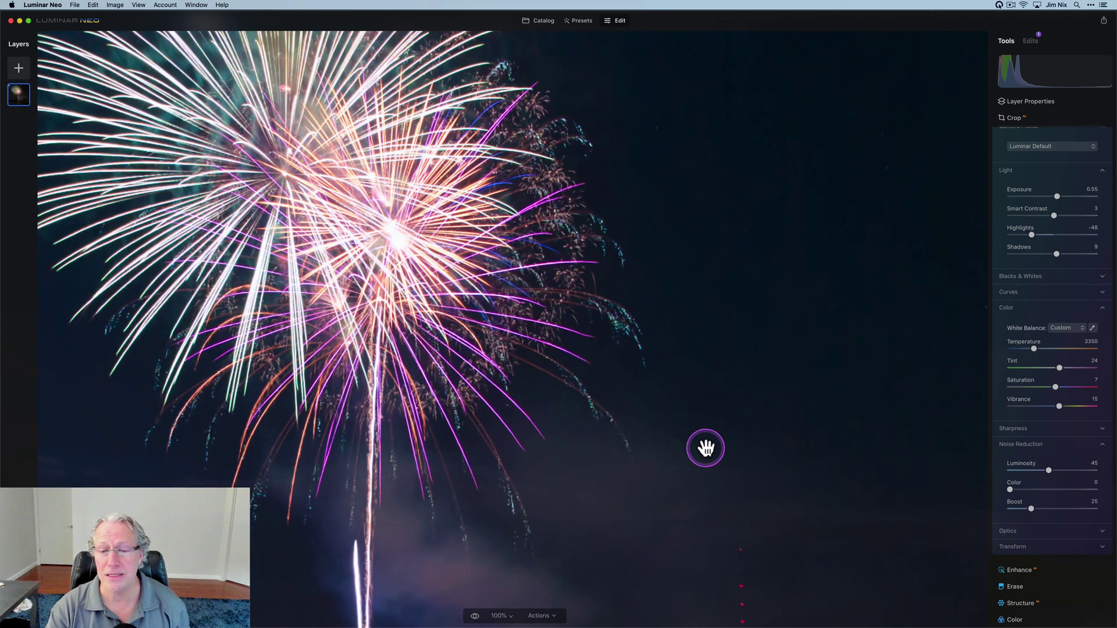
key("super+0")
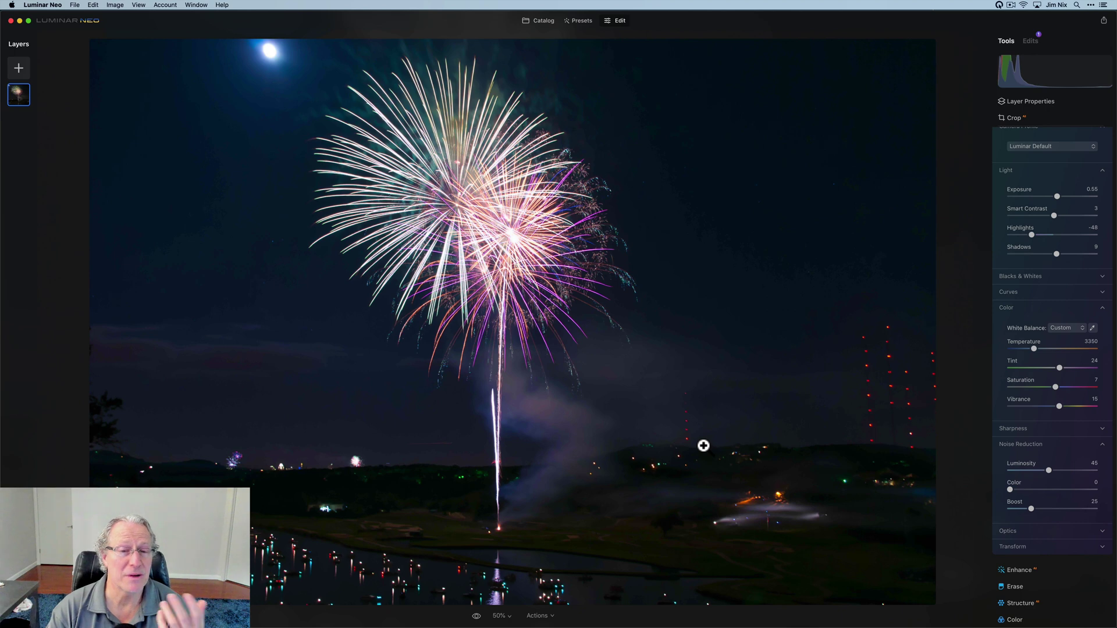
Step: Collapse Develop and add Golden Hour warmth of about 48 in the Landscape tool
scroll(994, 322, "up", 3)
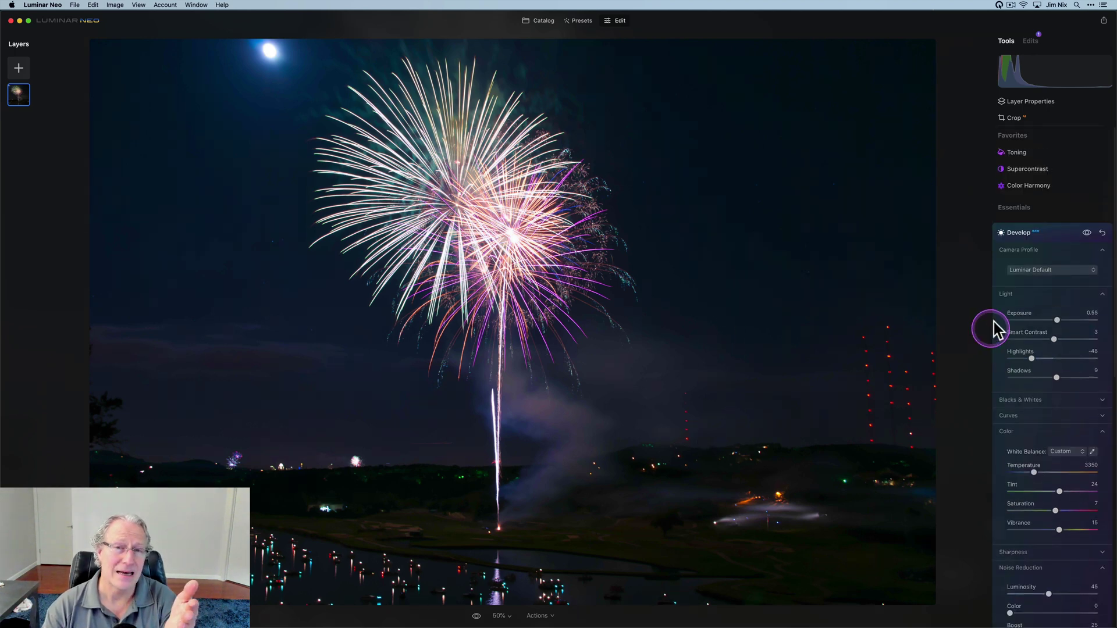
left_click(1048, 232)
scroll(1032, 274, "down", 1)
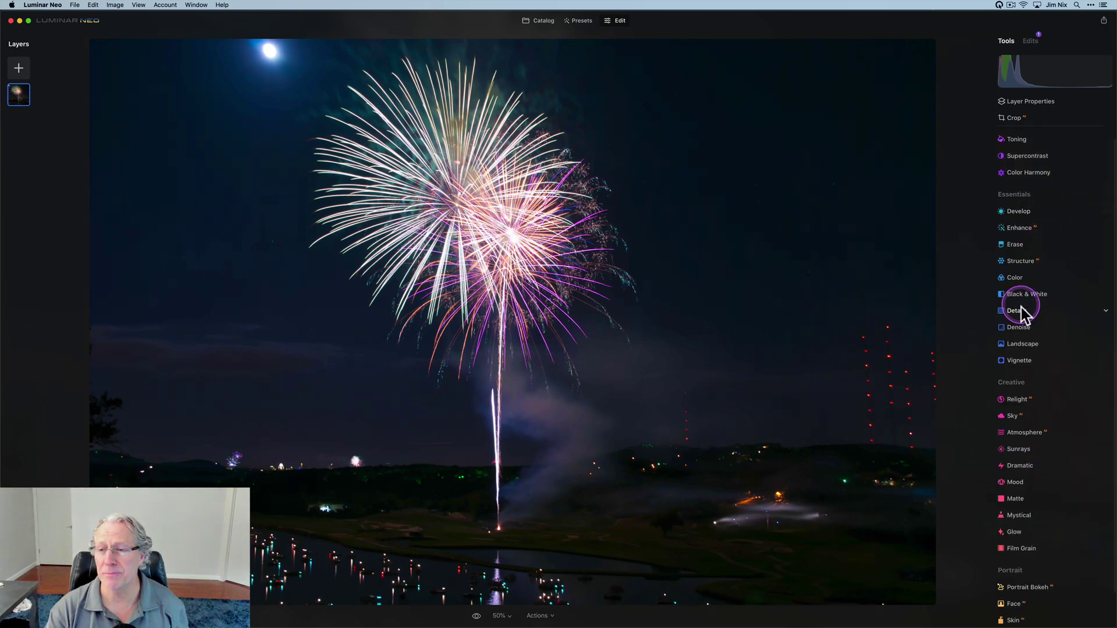
left_click(1022, 344)
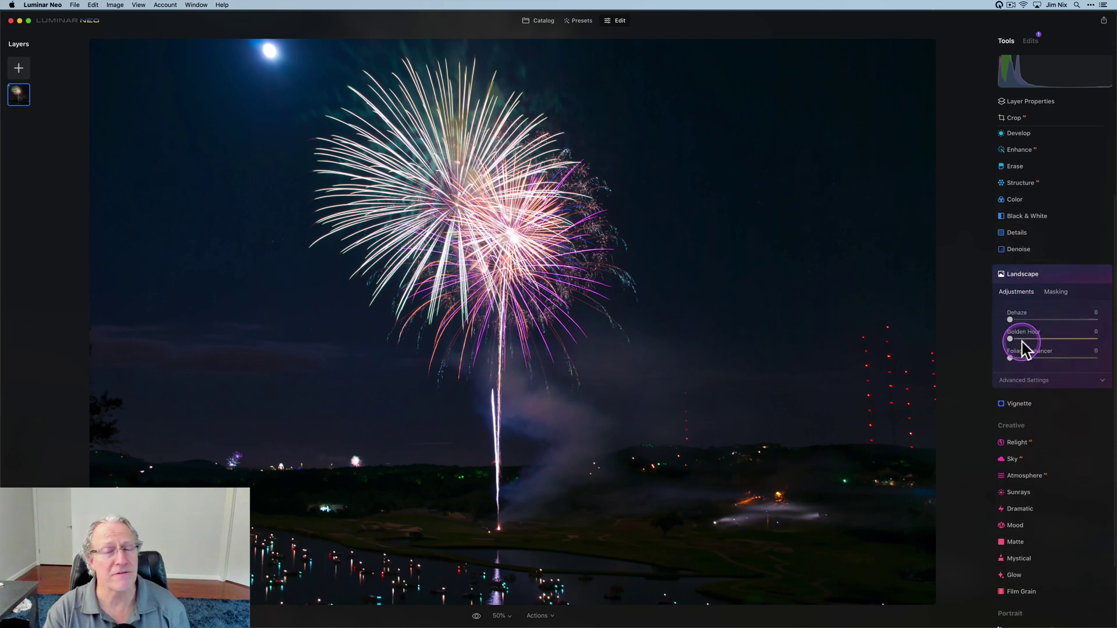
left_click_drag(1010, 338, 1054, 333)
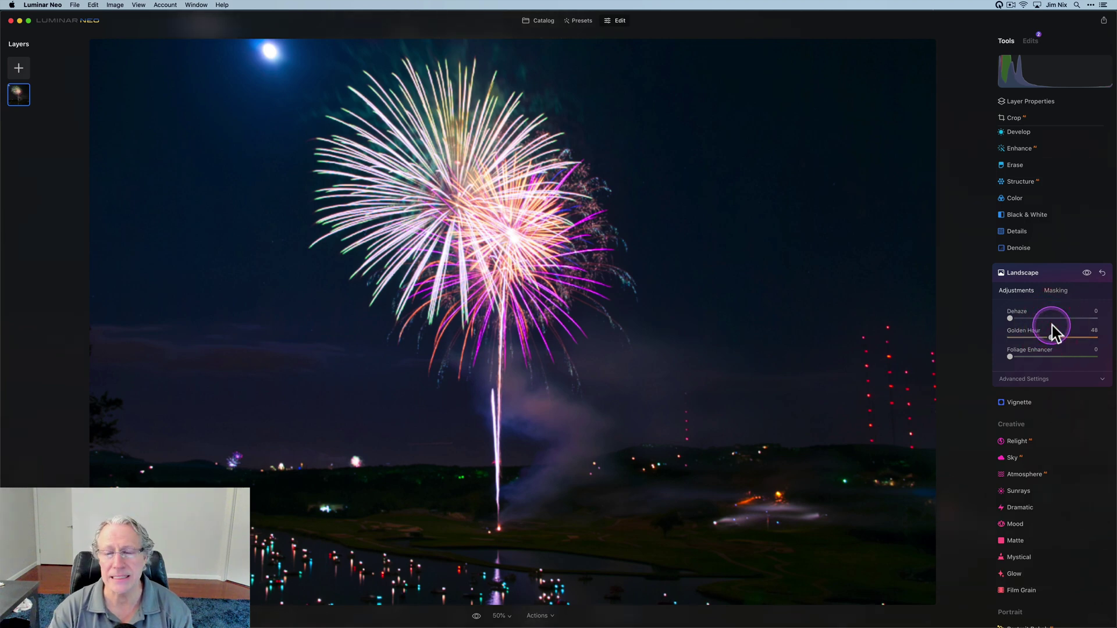
Step: Brush-paint the Landscape mask over the firework burst and rocket trail using an enlarged brush
left_click(1057, 292)
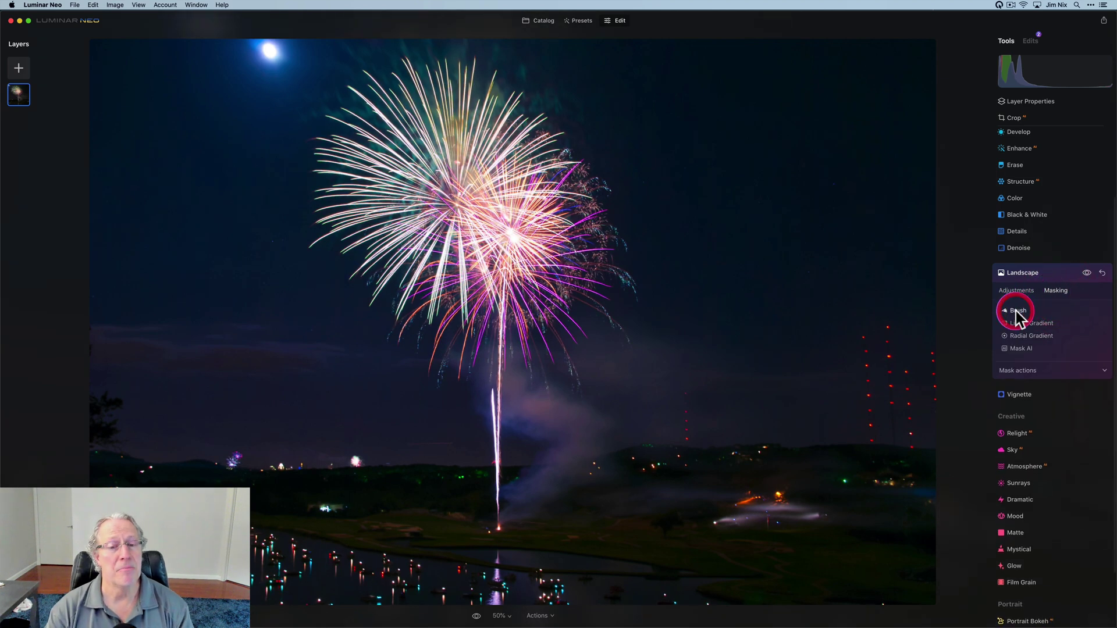
left_click(1015, 311)
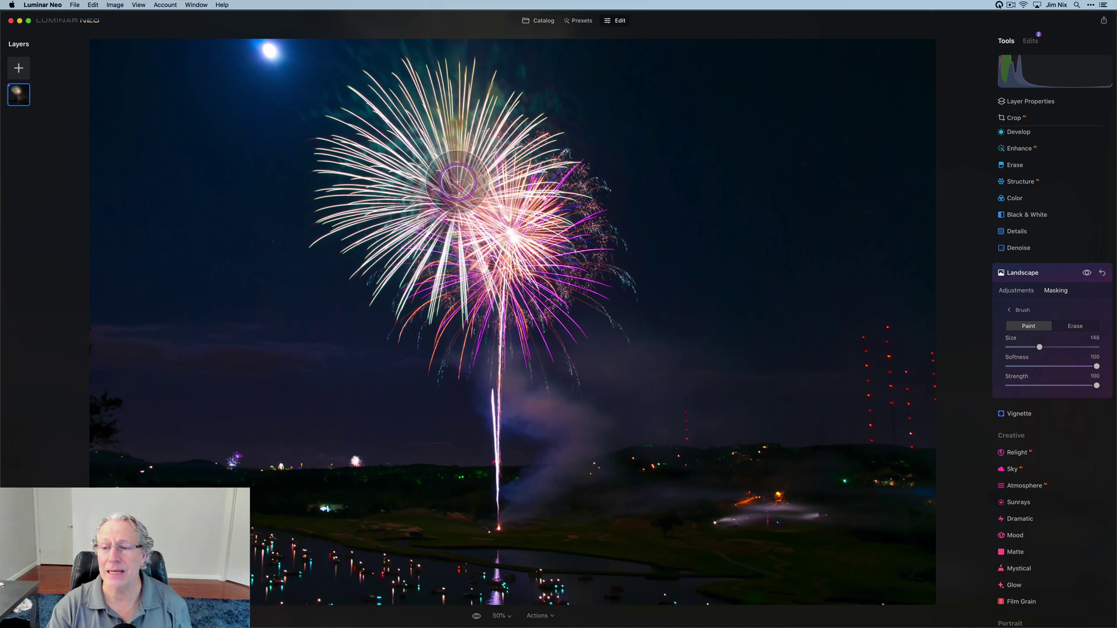
key("bracketright")
key("bracketright")
key("bracketright")
key("bracketright")
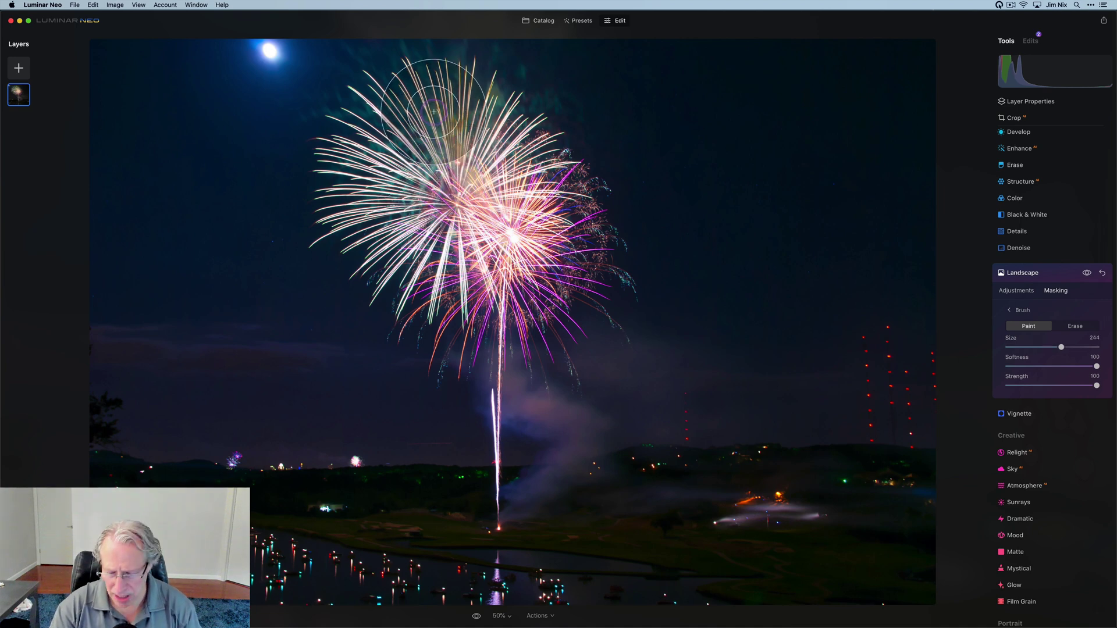
mouse_move(434, 112)
left_mouse_down()
mouse_move(490, 159)
mouse_move(464, 115)
mouse_move(566, 206)
mouse_move(505, 299)
mouse_move(470, 302)
mouse_move(438, 114)
mouse_move(405, 125)
mouse_move(360, 229)
mouse_move(431, 127)
mouse_move(469, 245)
mouse_move(485, 253)
mouse_move(500, 528)
left_mouse_up()
key("bracketleft")
key("bracketleft")
key("bracketleft")
key("bracketleft")
key("bracketleft")
key("bracketleft")
key("bracketleft")
key("bracketleft")
key("bracketleft")
key("bracketright")
key("bracketright")
key("bracketright")
key("bracketright")
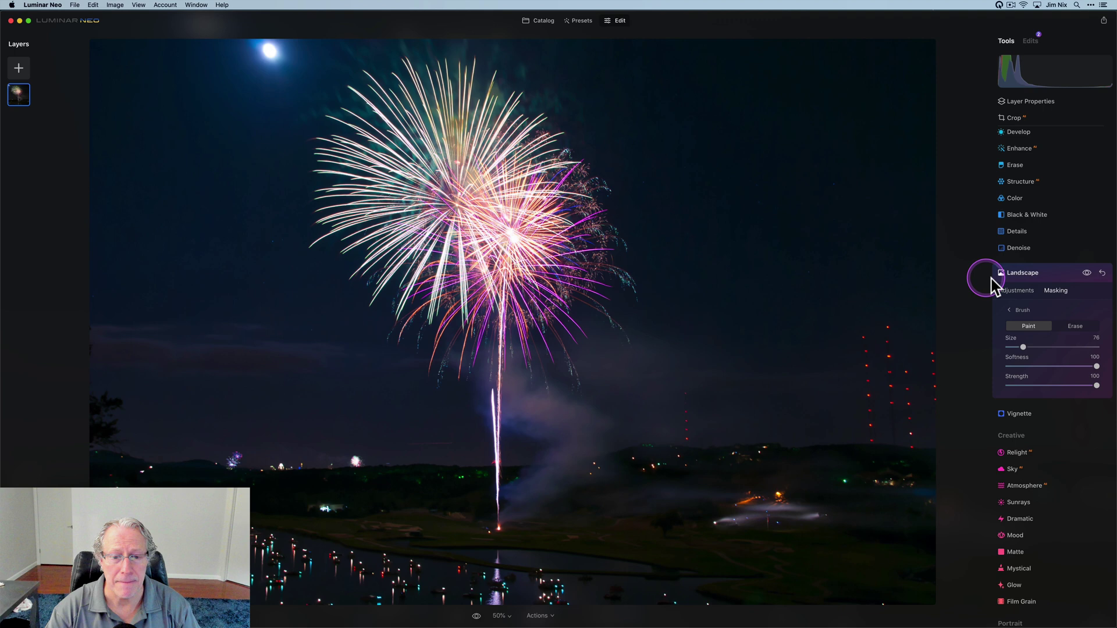
Step: Compare the photo with and without the masked Golden Hour warmth, then collapse Landscape
left_click(1015, 291)
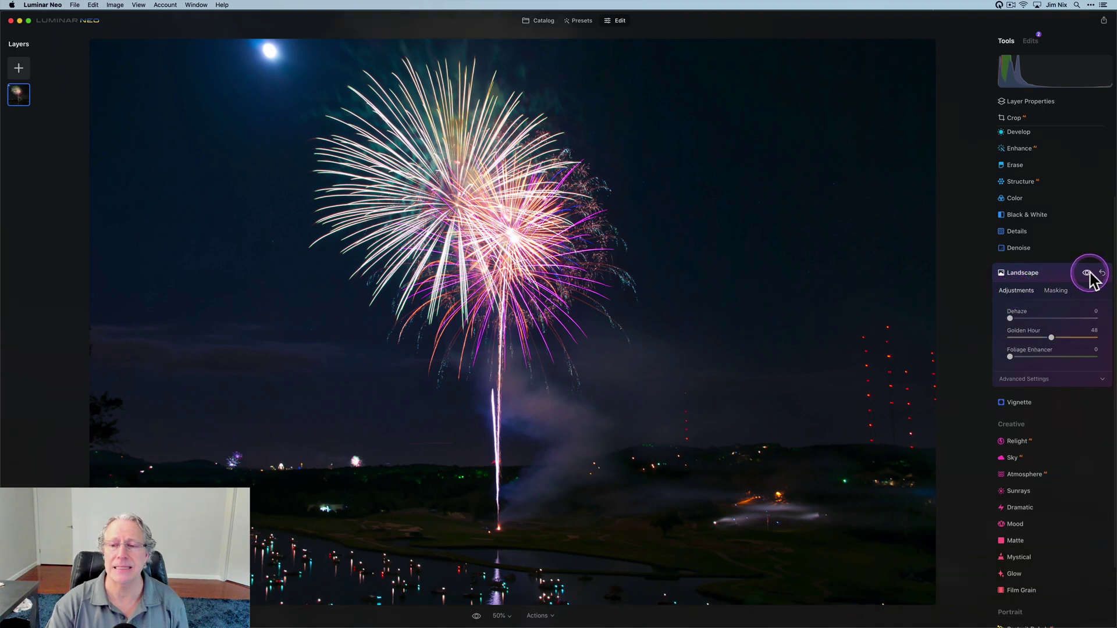
left_click(1086, 273)
left_click(1087, 273)
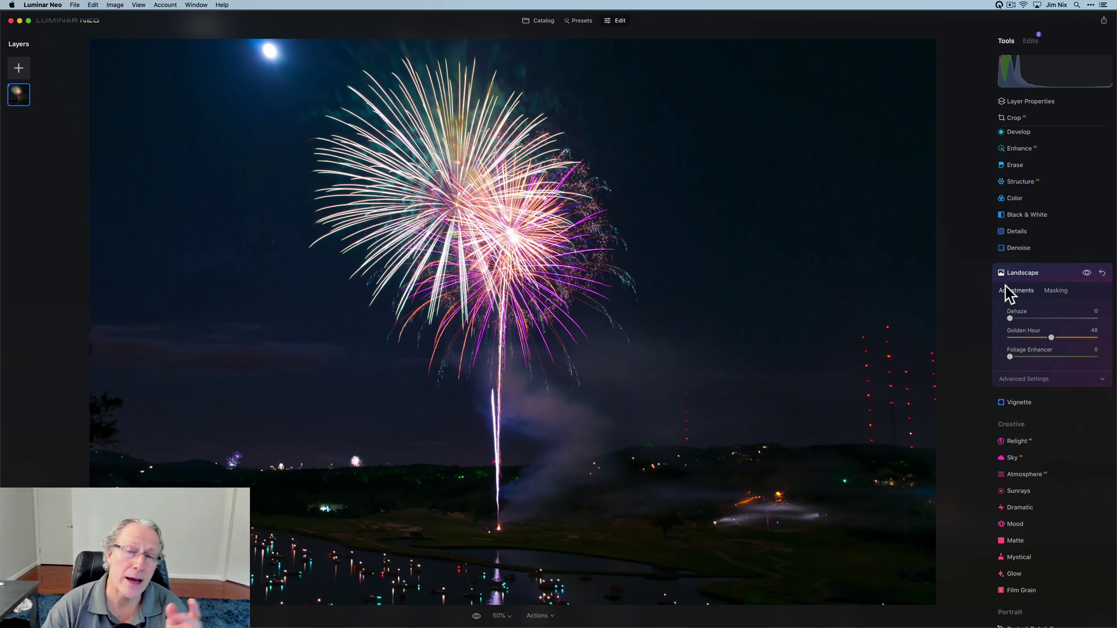
left_click(1023, 274)
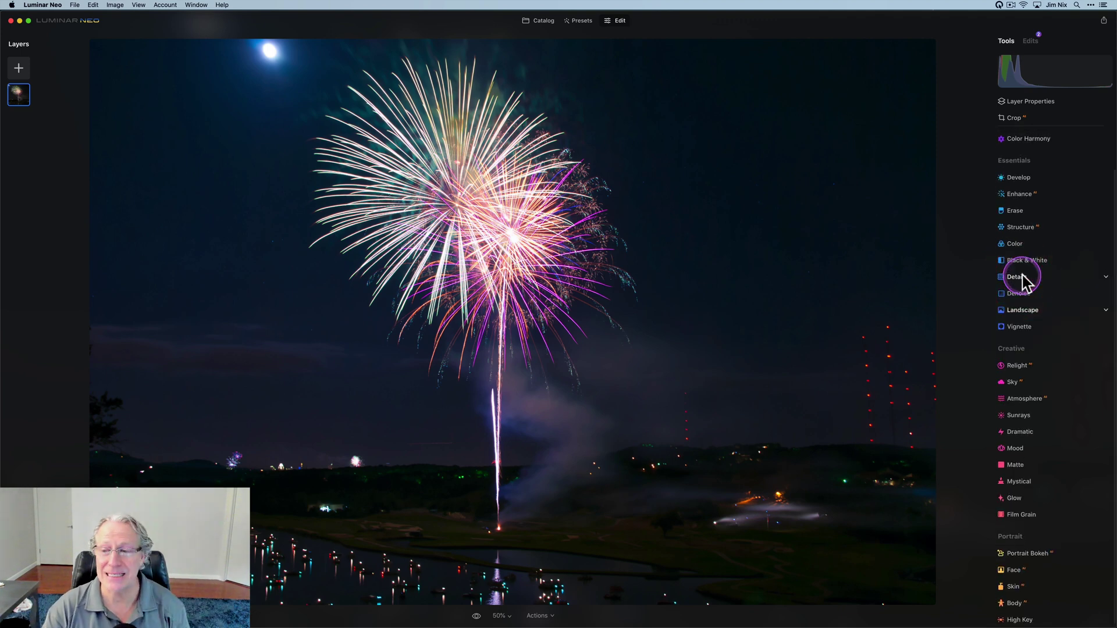
Step: Open Supercontrast and set Highlights, Midtones and Shadows Contrast to 55, 28 and 34
scroll(1022, 278, "up", 2)
scroll(1026, 256, "up", 1)
left_click(1026, 167)
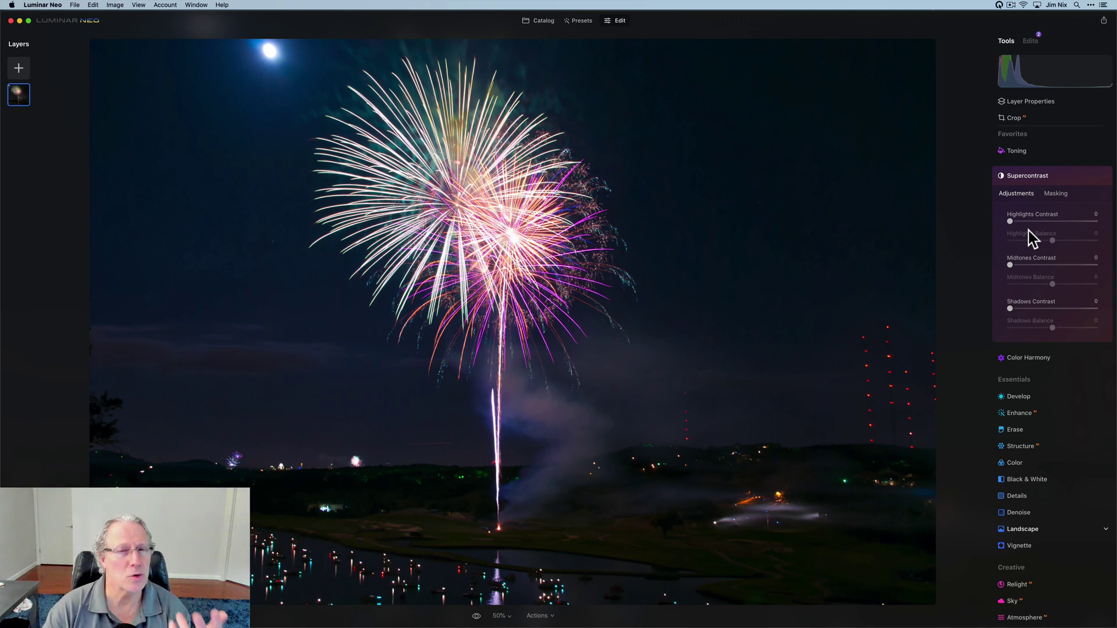
left_click(1038, 221)
left_click_drag(1037, 265, 1041, 294)
left_click(1041, 308)
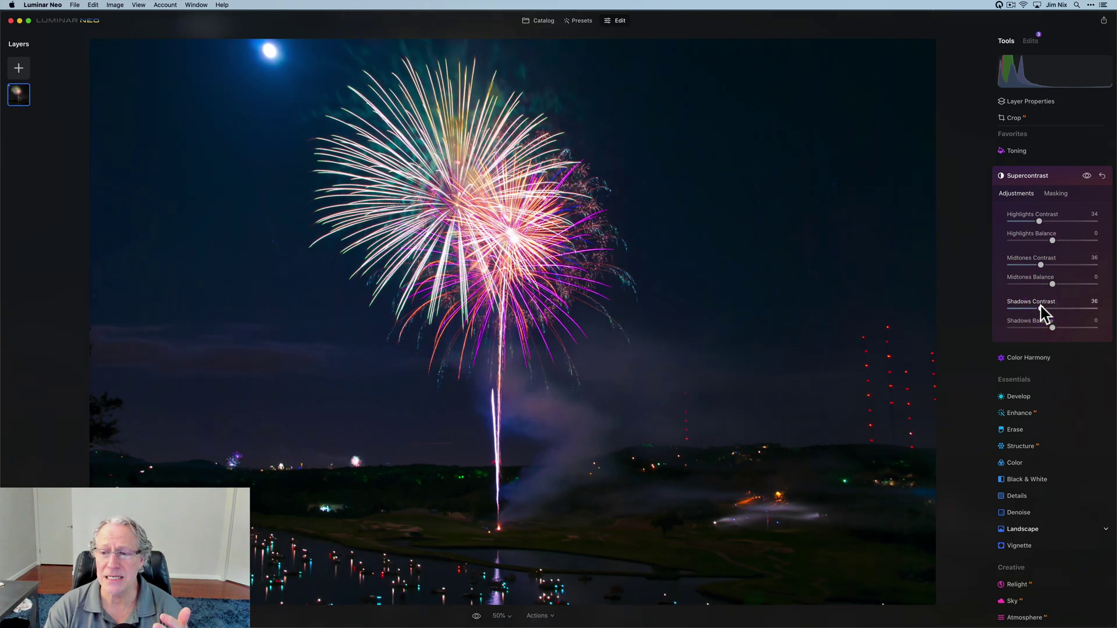
left_click(1041, 221)
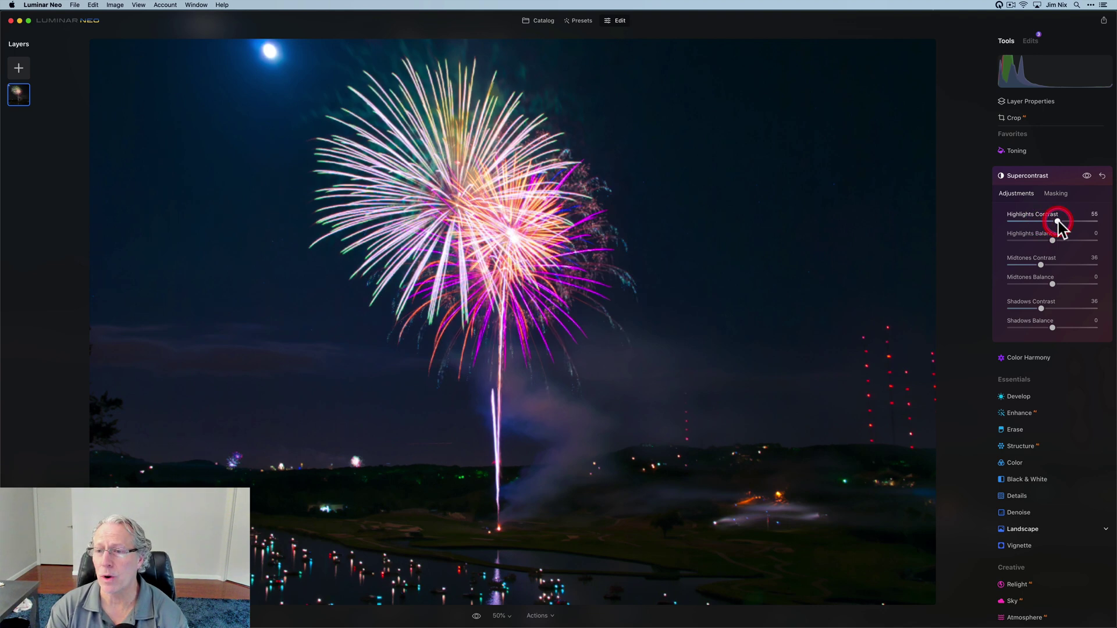
left_click(1037, 266)
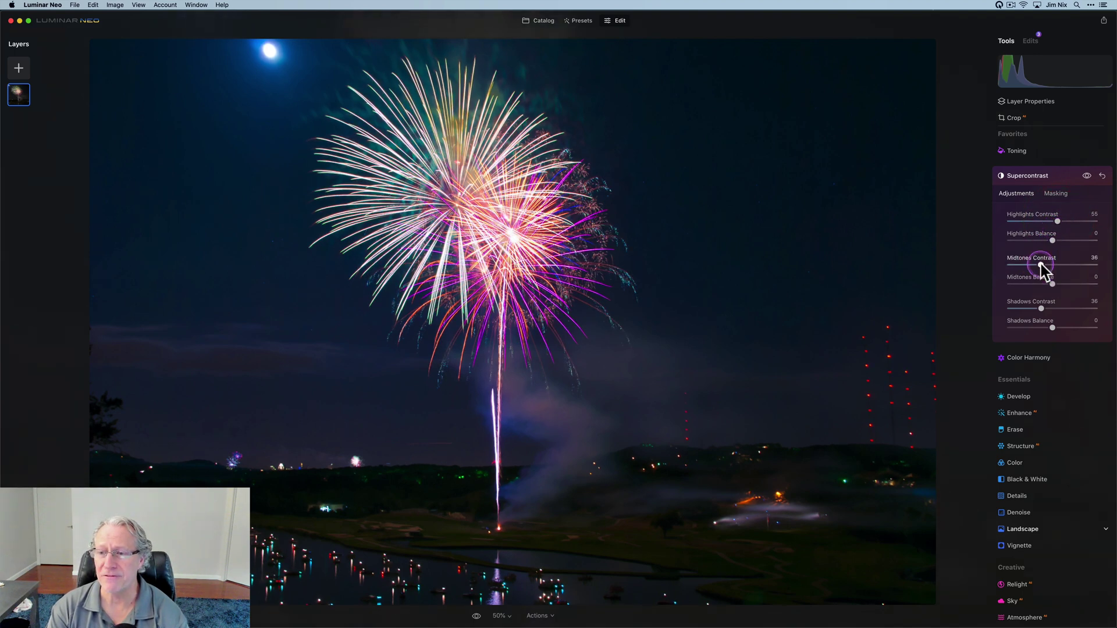
left_click(1033, 265)
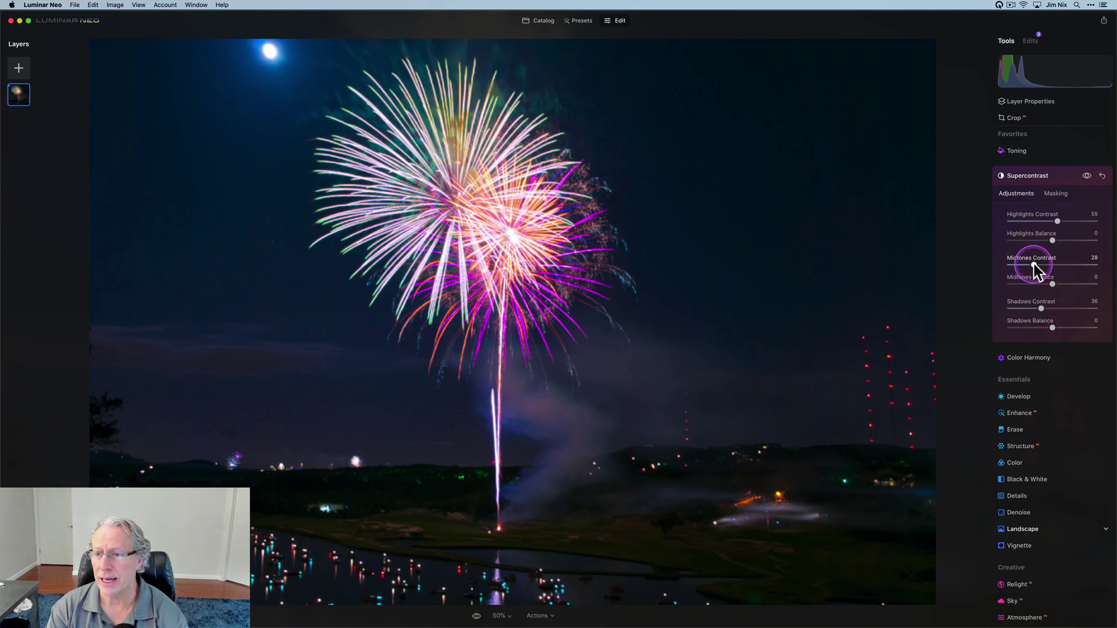
left_click(1040, 309)
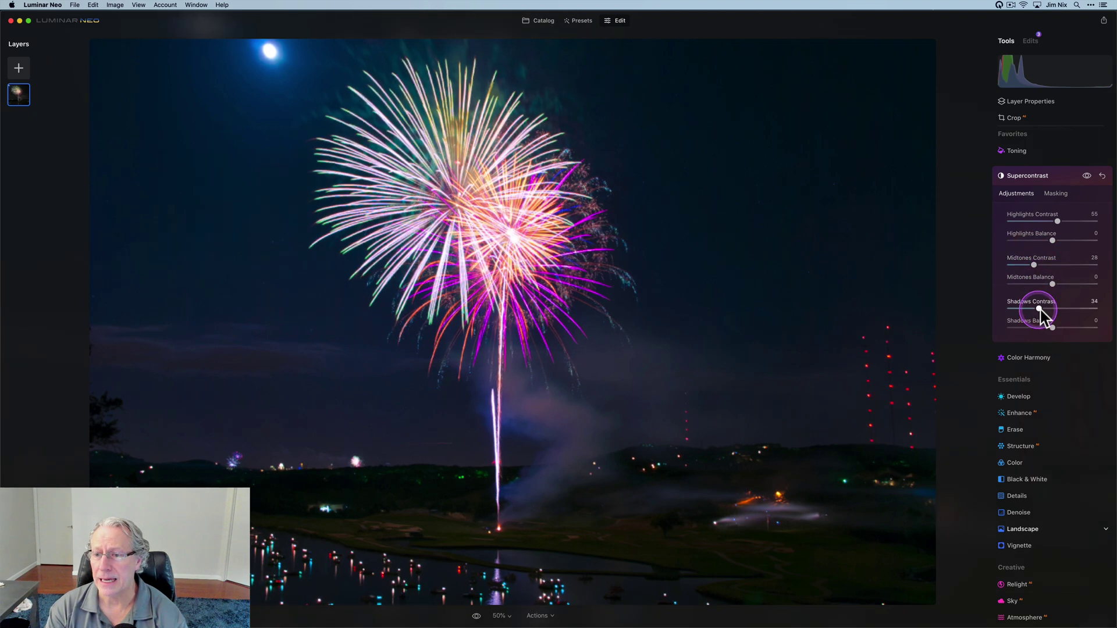
Step: Set the Supercontrast balances to Shadows -12, Midtones 48 and Highlights 95
left_click(1052, 328)
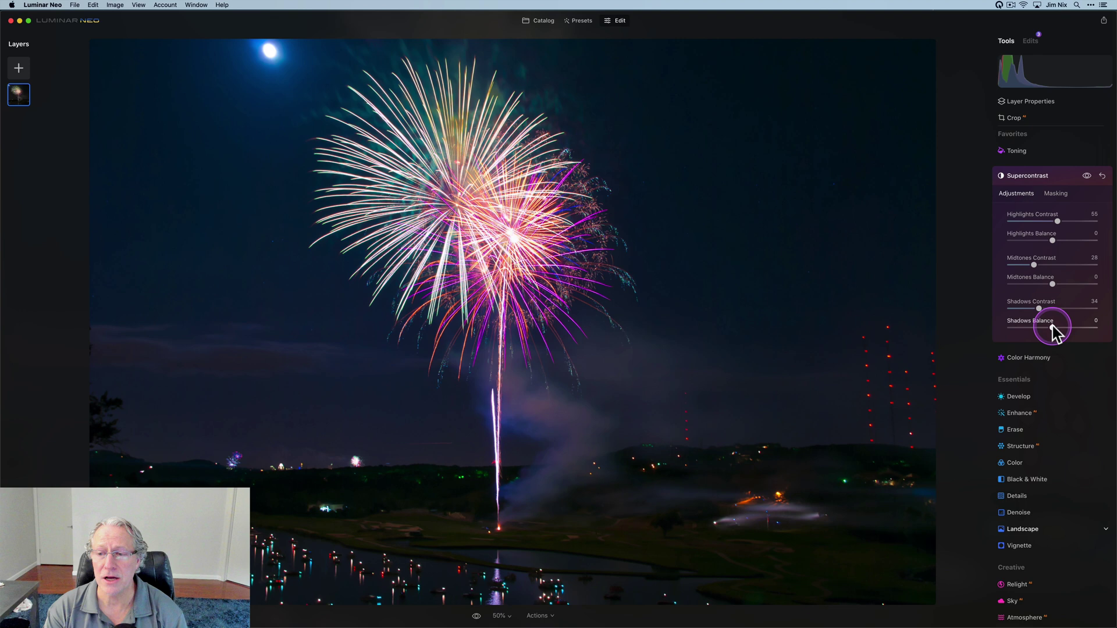
mouse_move(1053, 328)
left_mouse_down()
mouse_move(1077, 322)
mouse_move(1045, 326)
left_mouse_up()
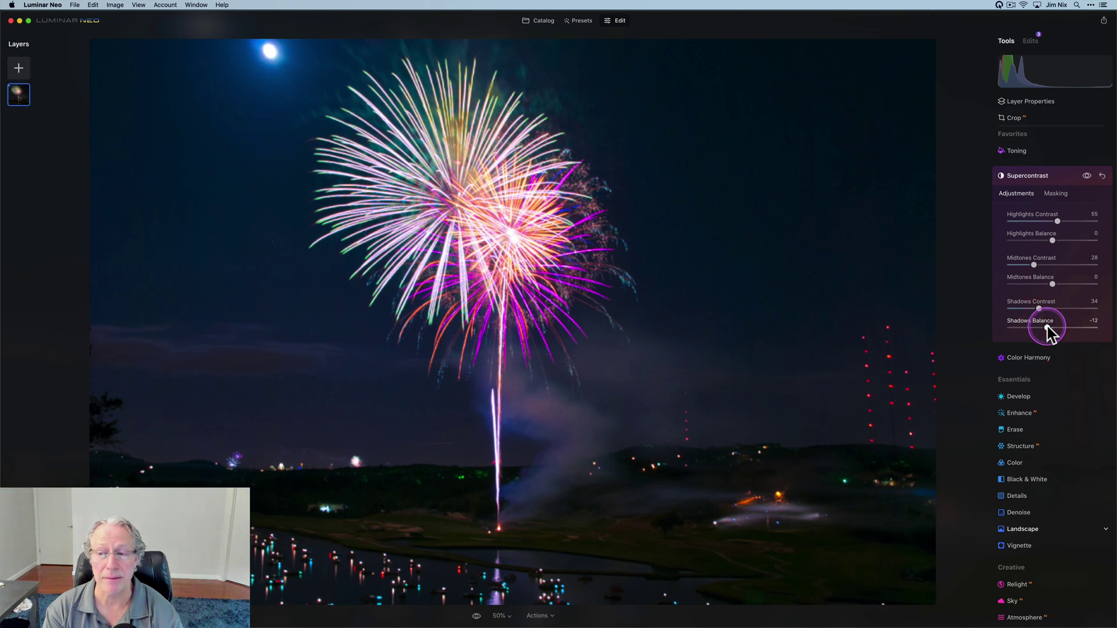
left_click_drag(1047, 326, 1046, 326)
left_click(1051, 284)
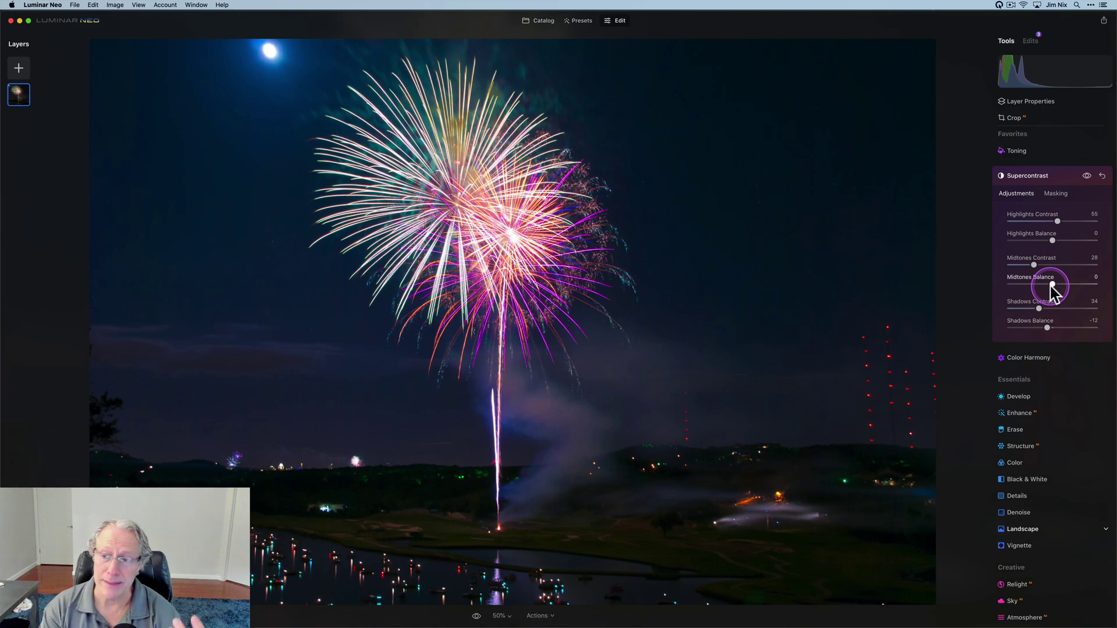
left_click(1054, 288)
left_click_drag(1052, 283, 1073, 284)
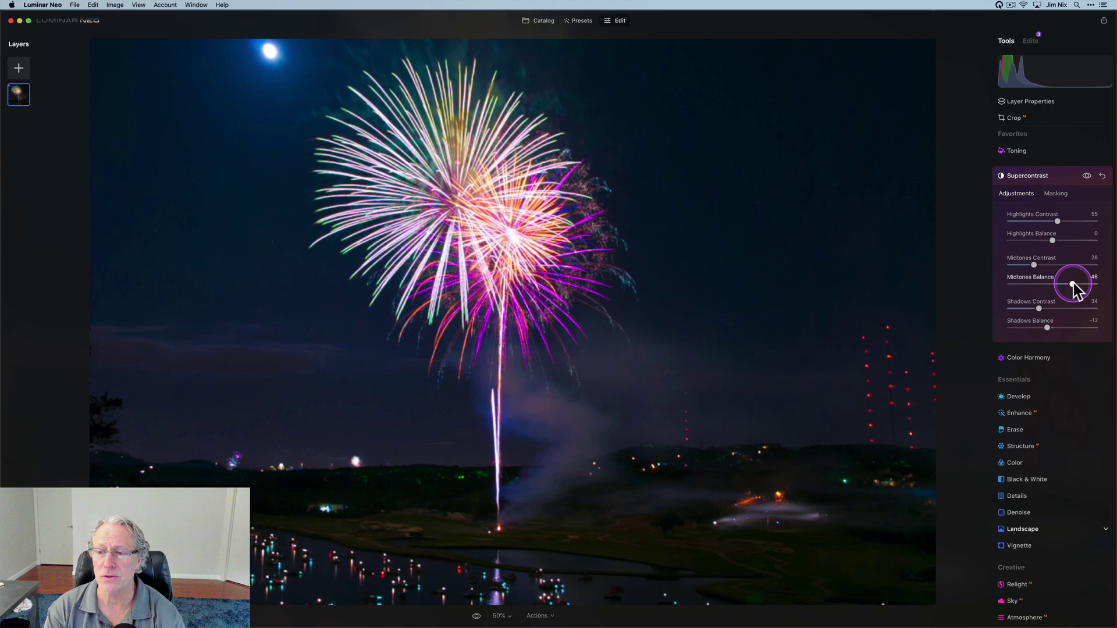
left_click_drag(1052, 240, 1097, 244)
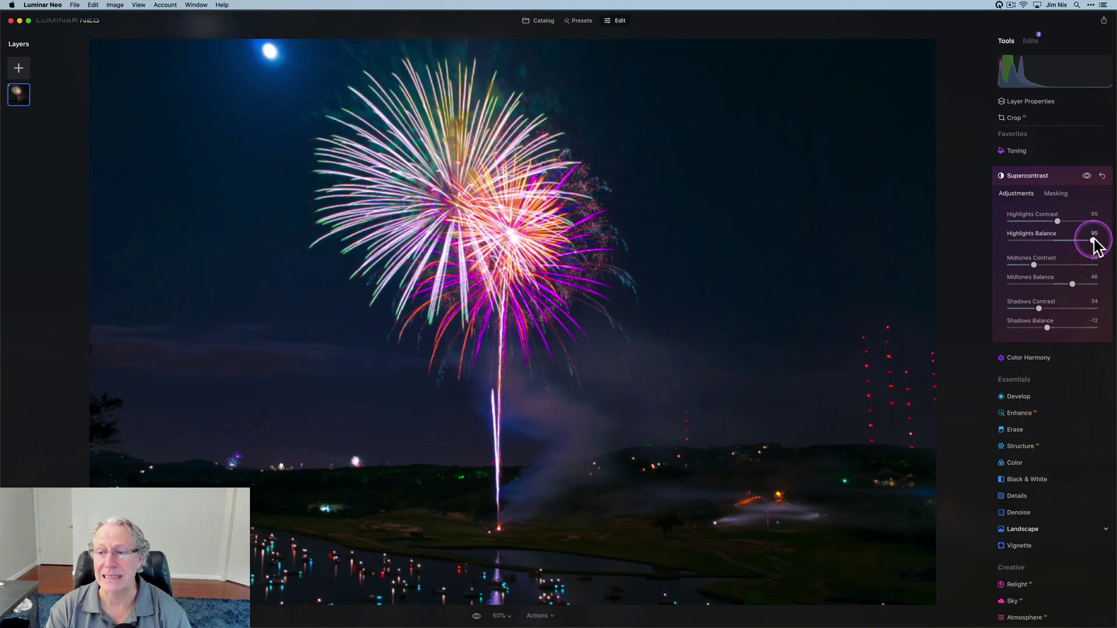
left_click(1086, 175)
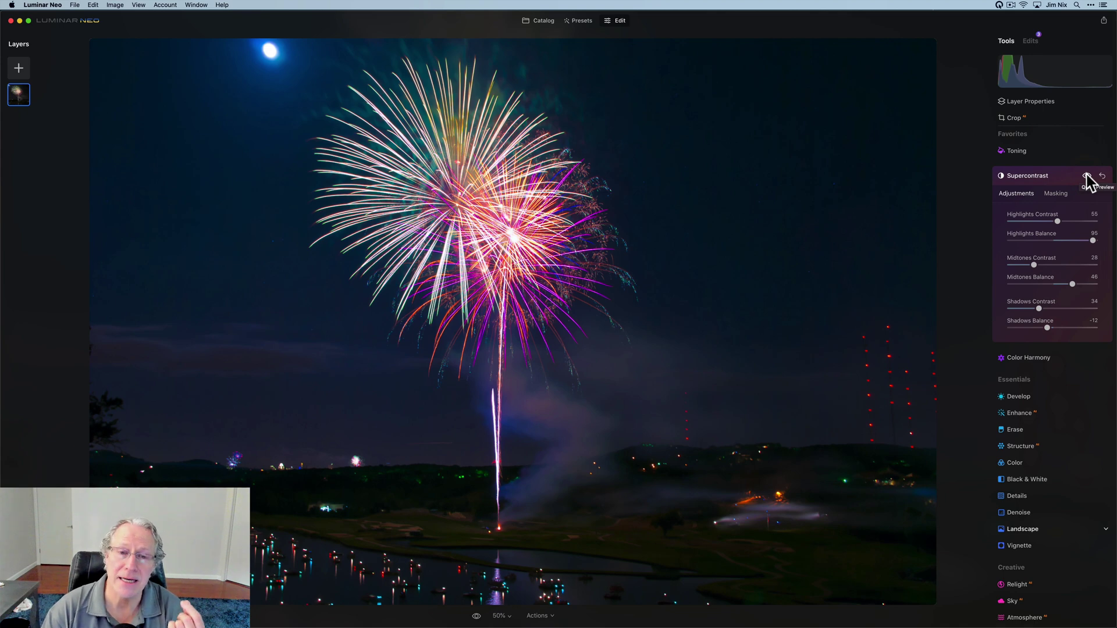
Step: Toggle Supercontrast off and on to compare before and after, leaving it on and collapsed
double_click(1086, 176)
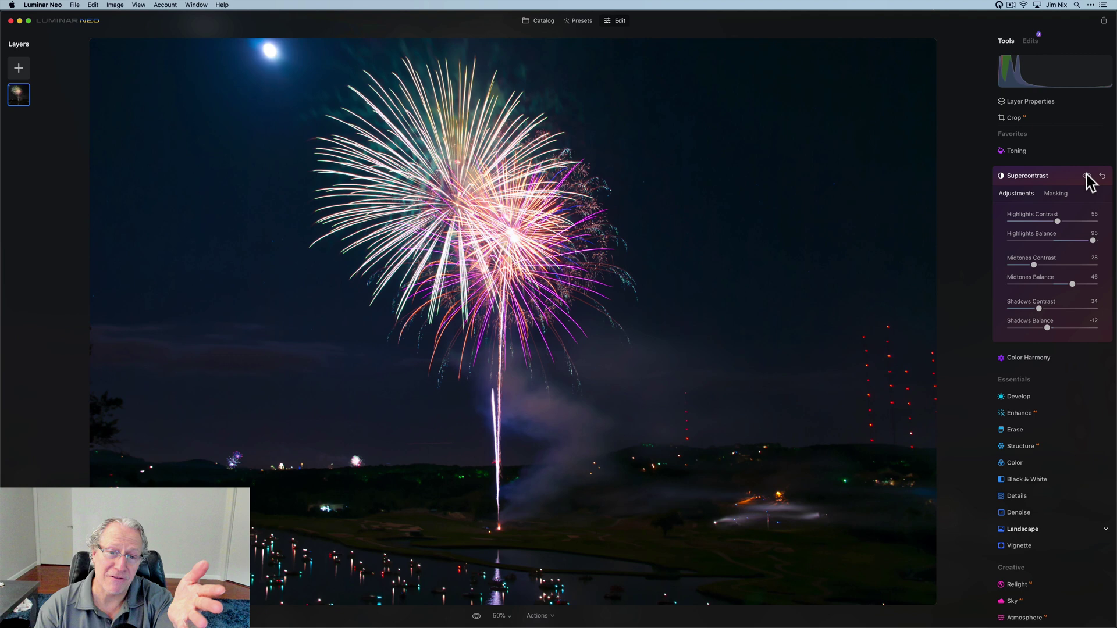
left_click(1085, 175)
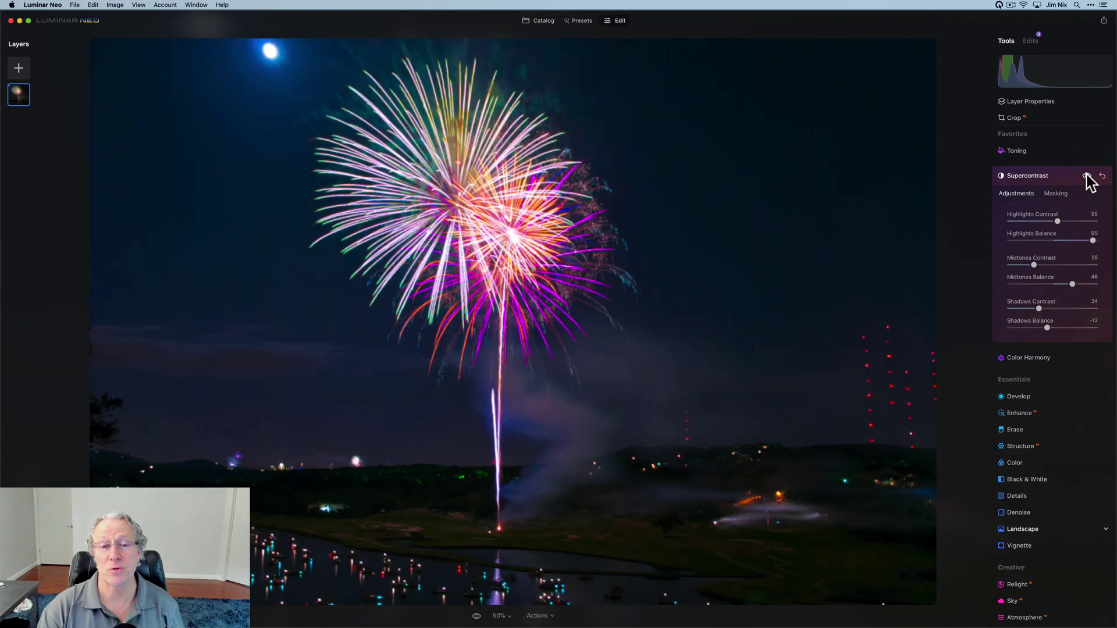
left_click(1086, 175)
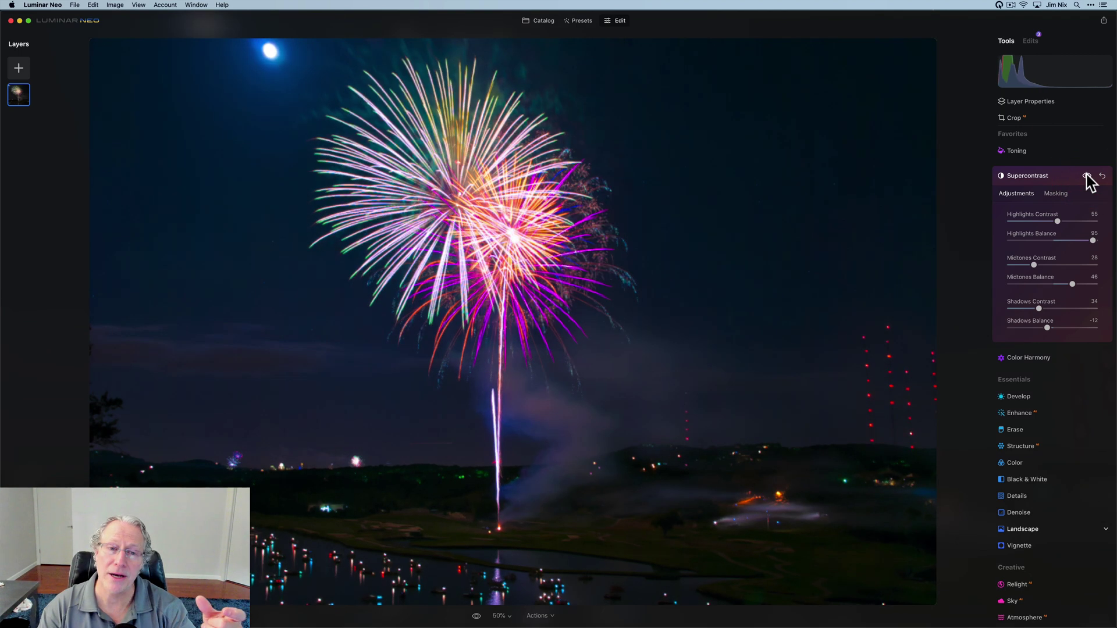
left_click(1085, 175)
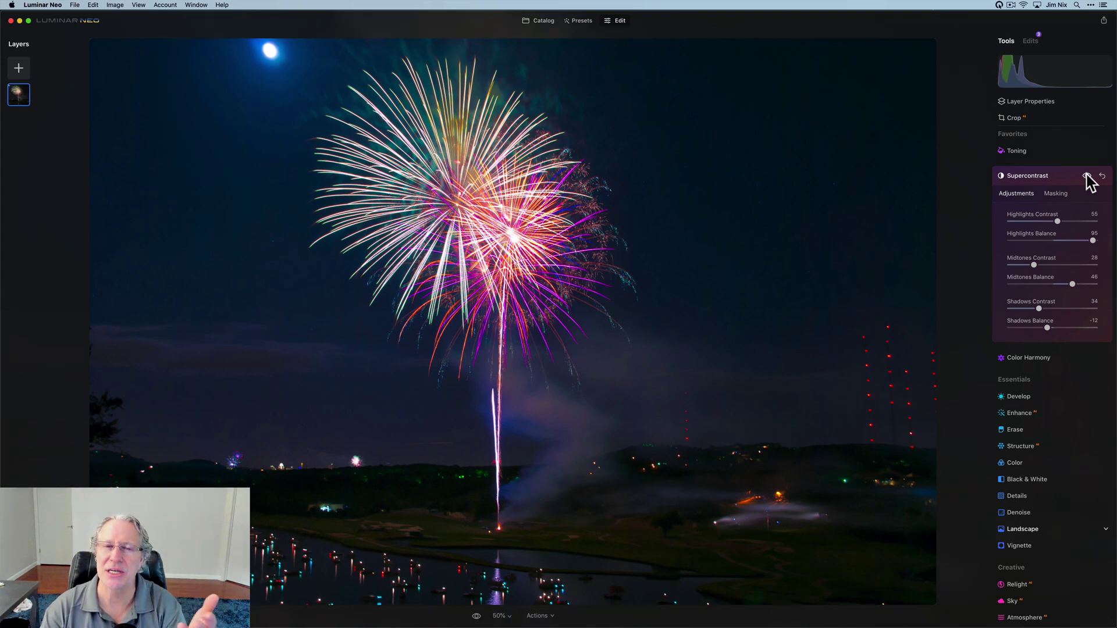
left_click(1086, 175)
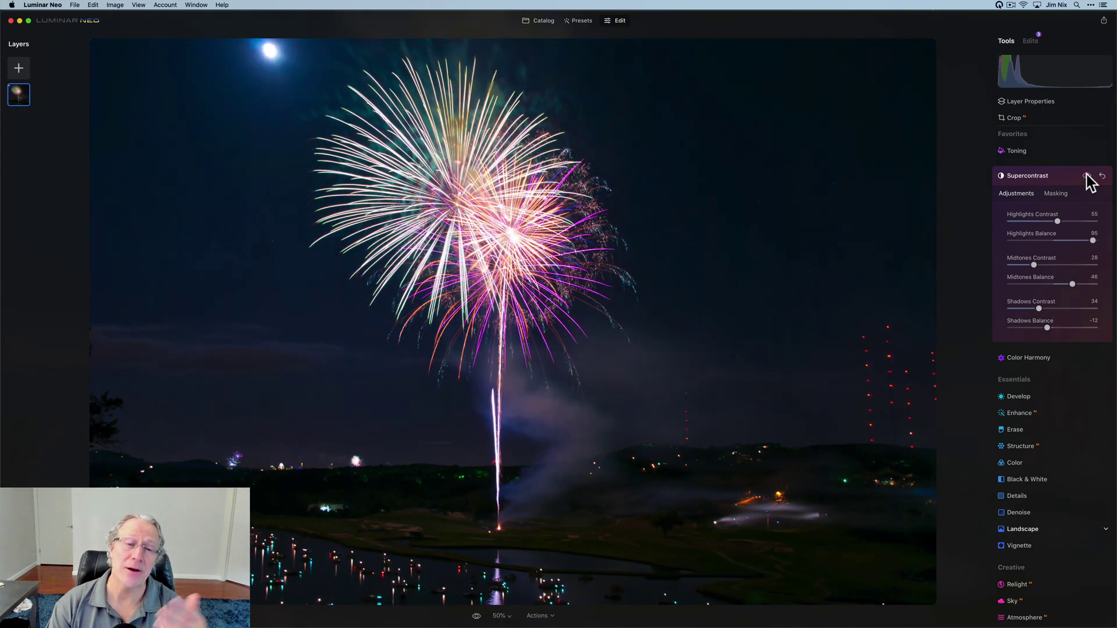
left_click(1086, 175)
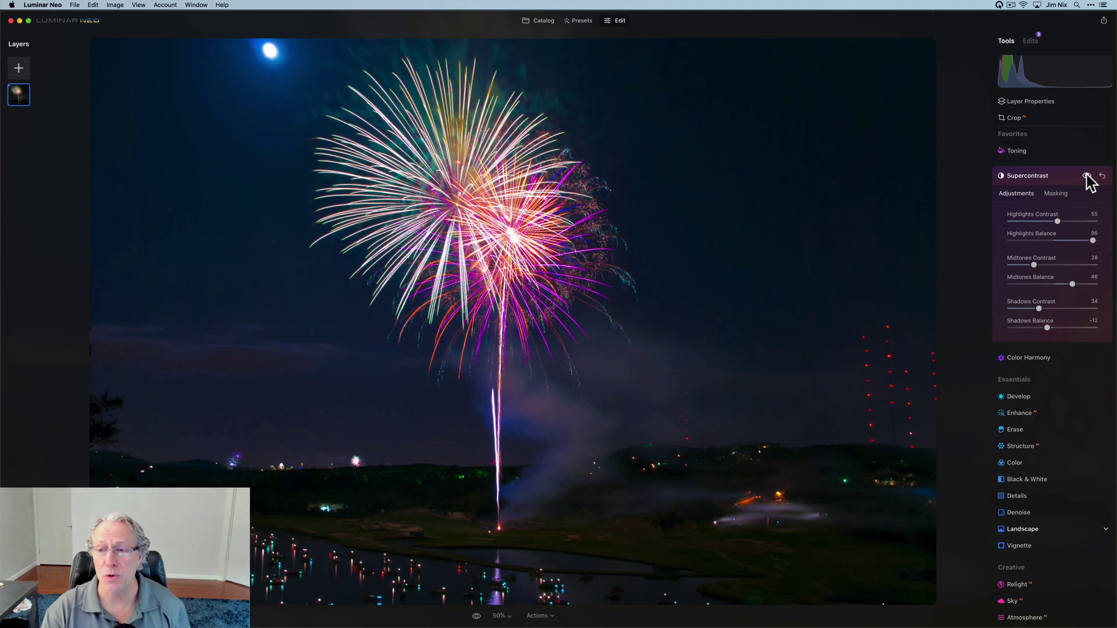
left_click(1070, 176)
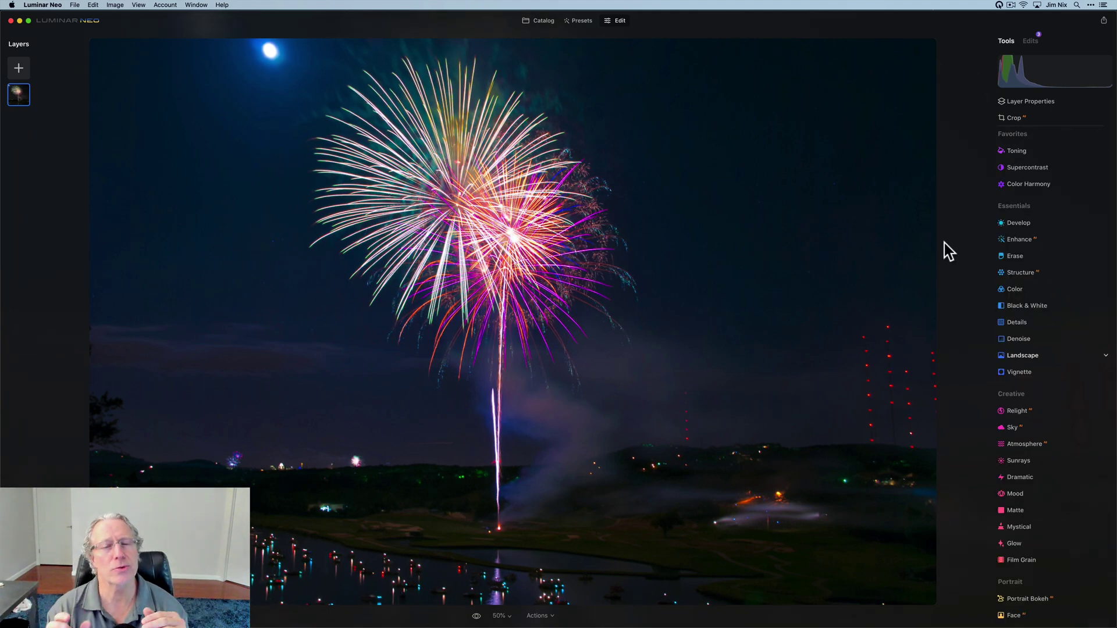